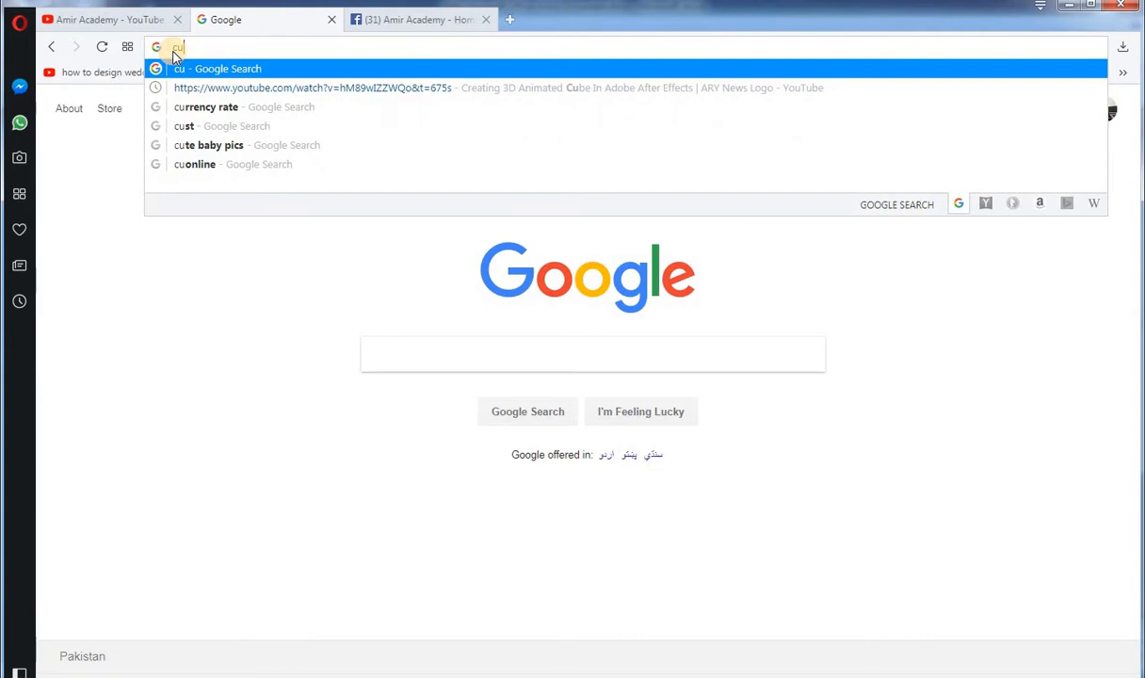
Step: Search Google for "crulp phonetic urdu keyboard"
text(la)
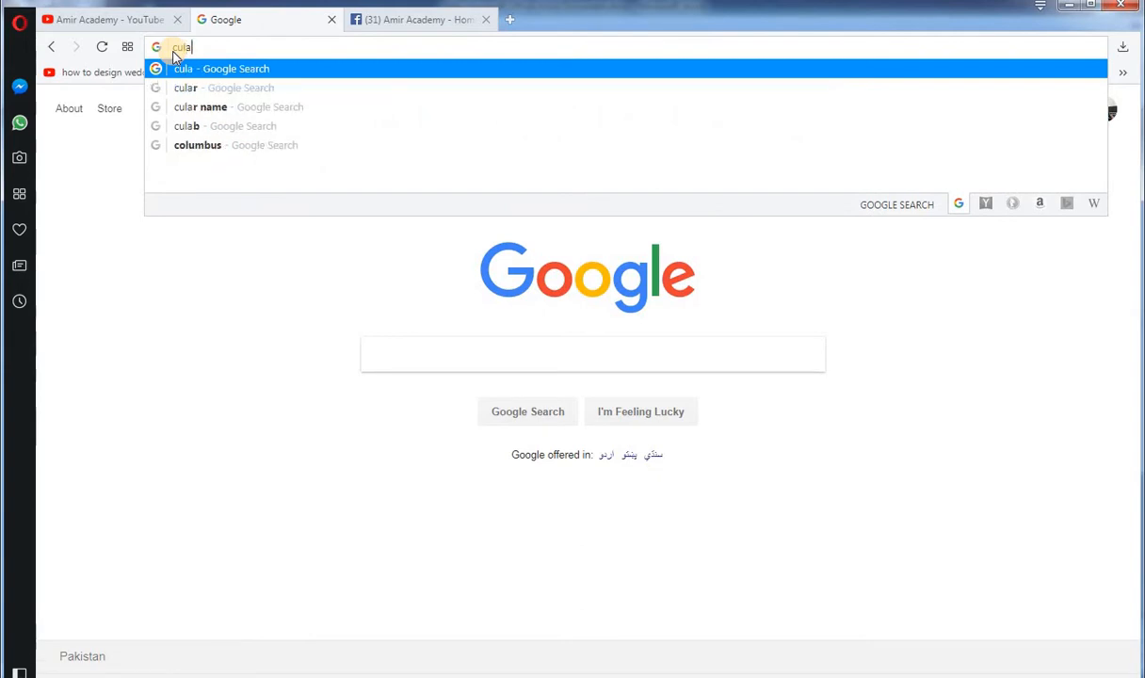
text(p phon)
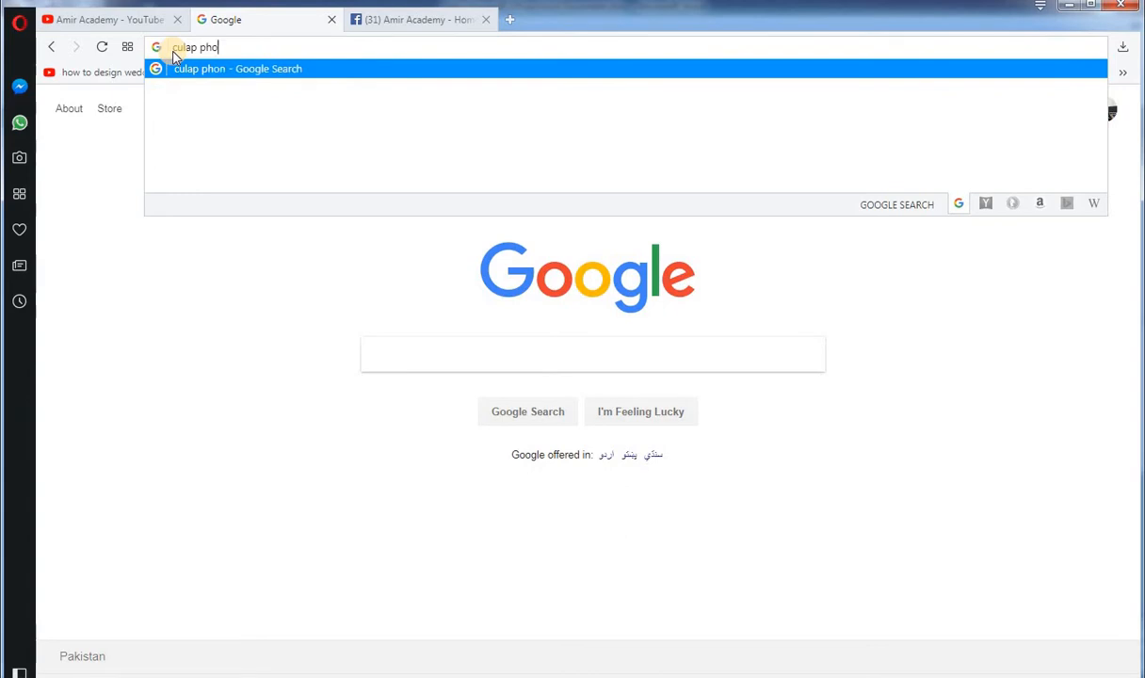
click(441, 361)
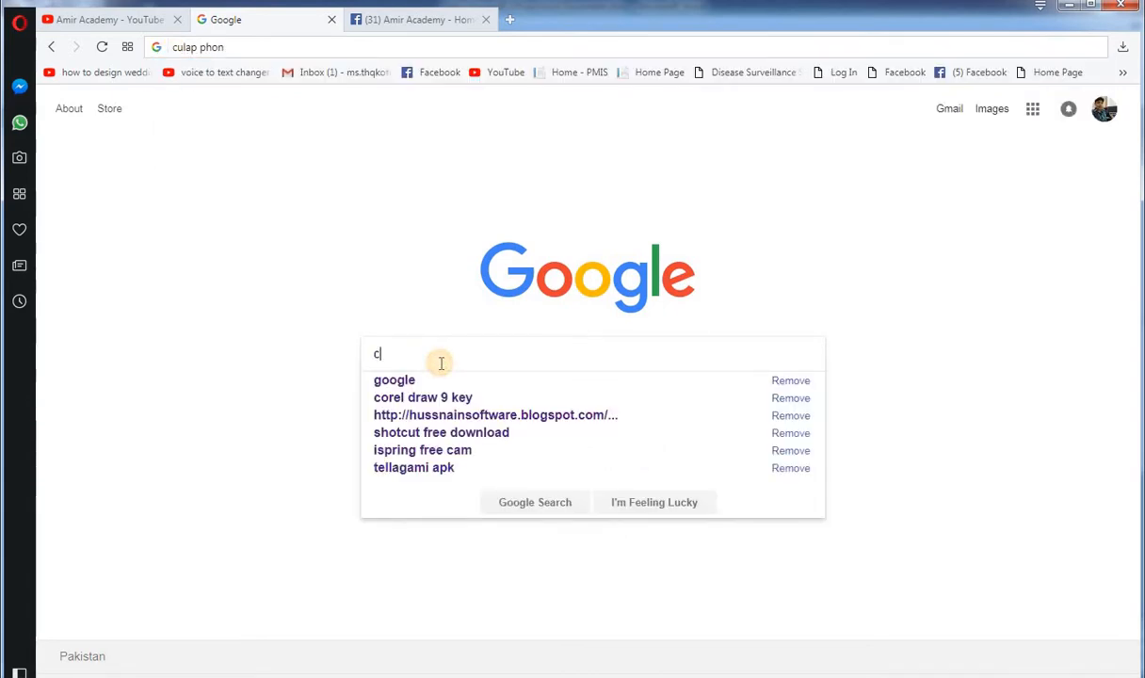
text(cru)
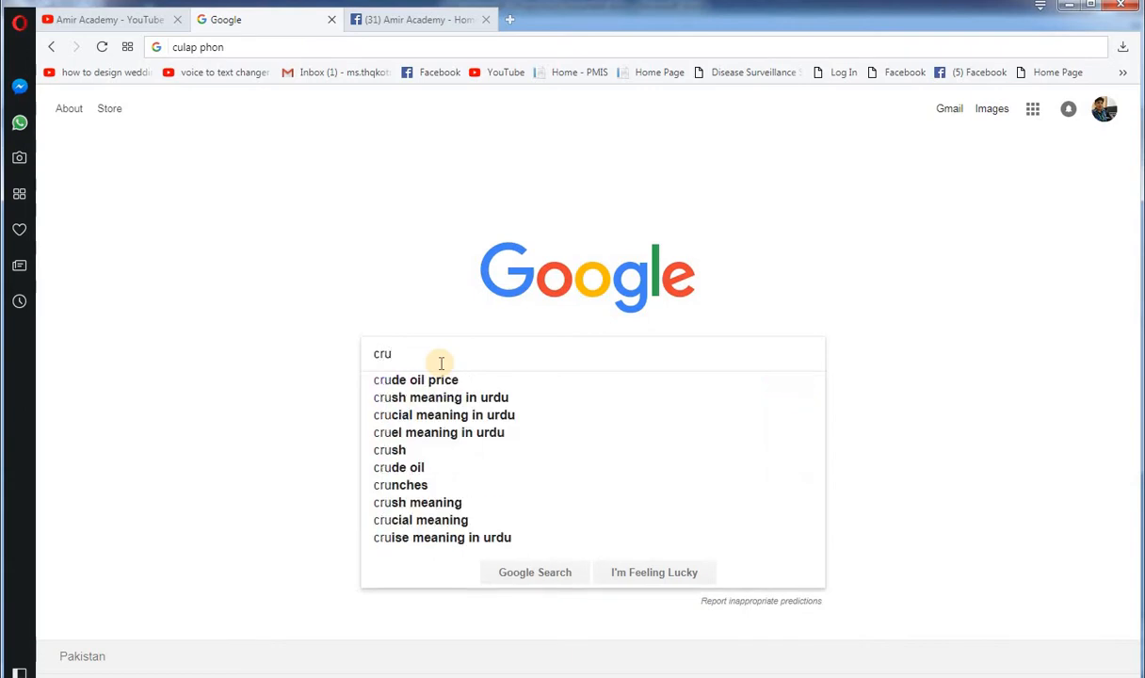
text(lap )
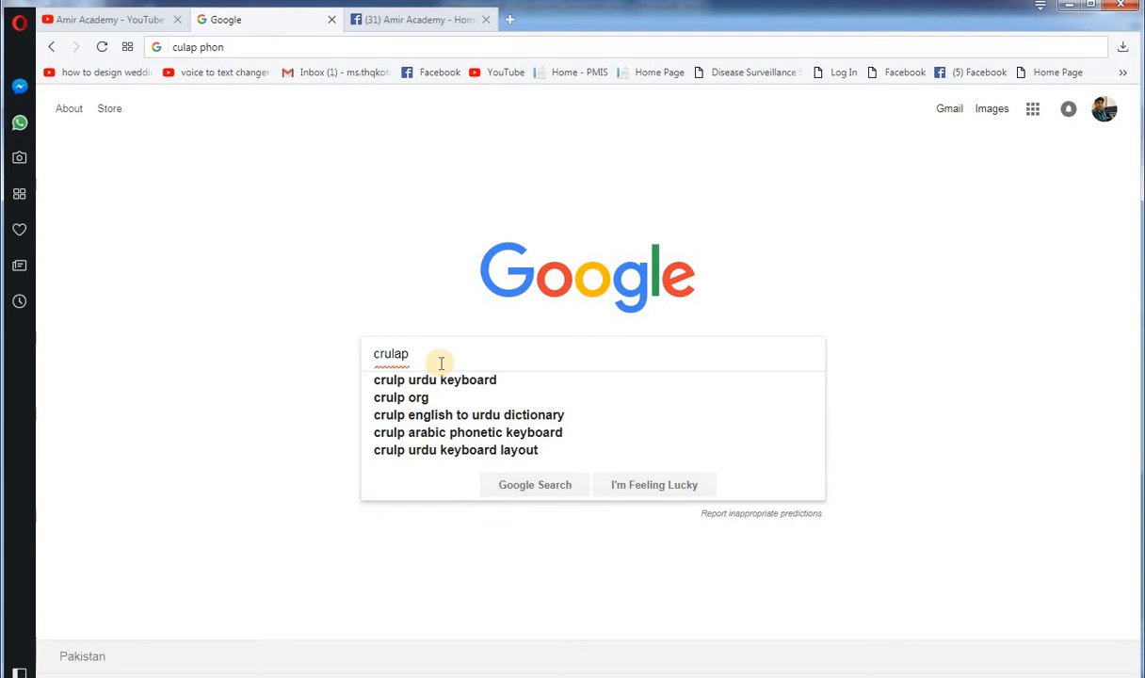
text(ph)
key(Down)
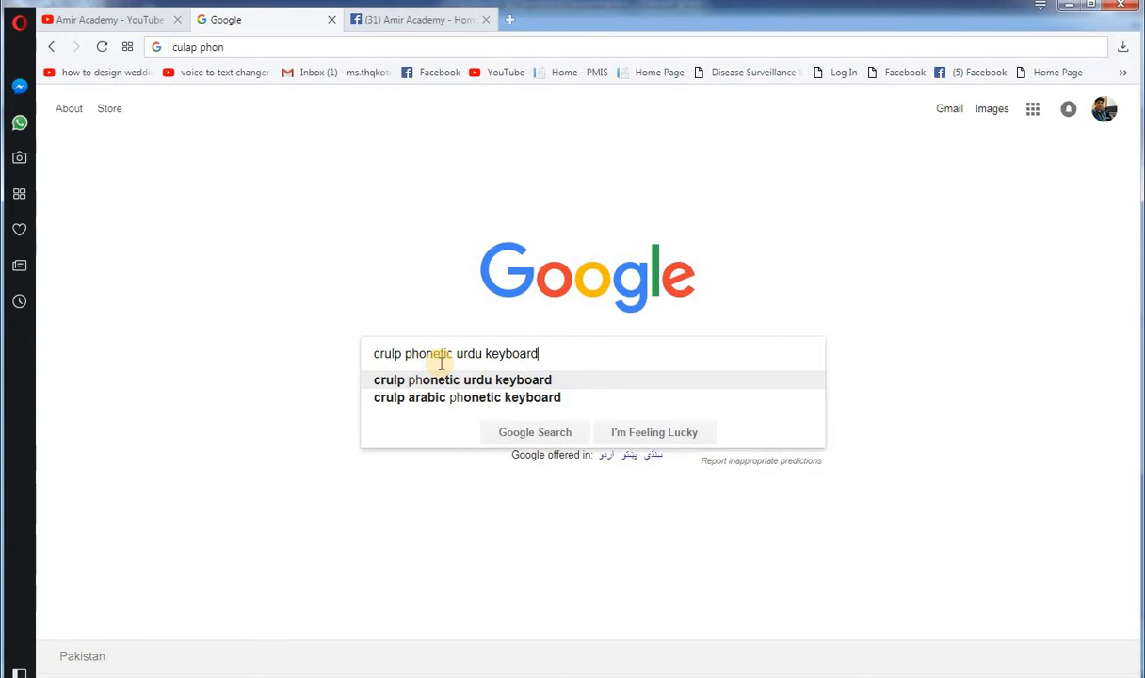
key(Return)
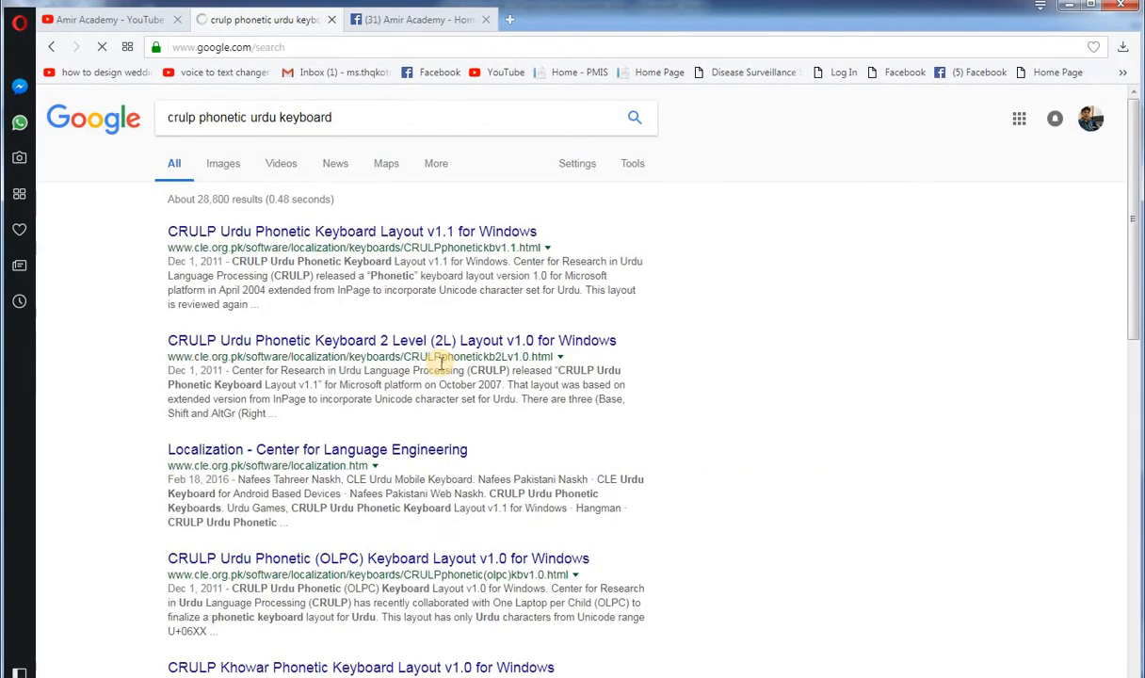
Step: Download CRULP Urdu Phonetic Keyboard Layout v1.1 from the Center for Language Engineering page and close that page
click(302, 234)
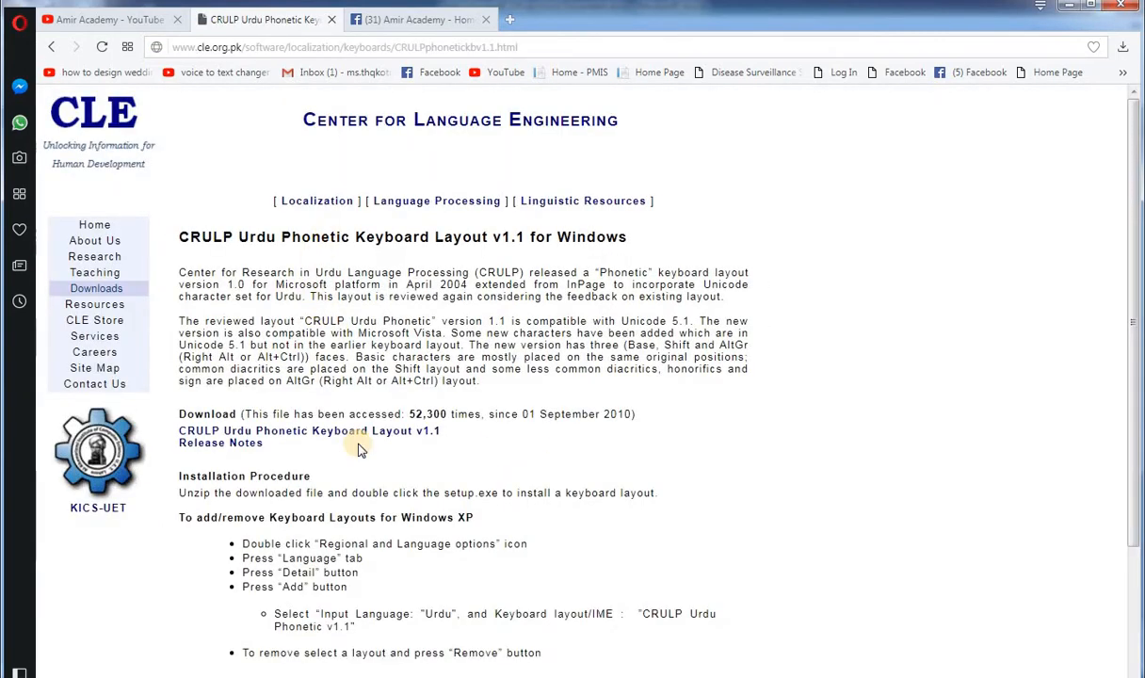
scroll(365, 514, down, 2)
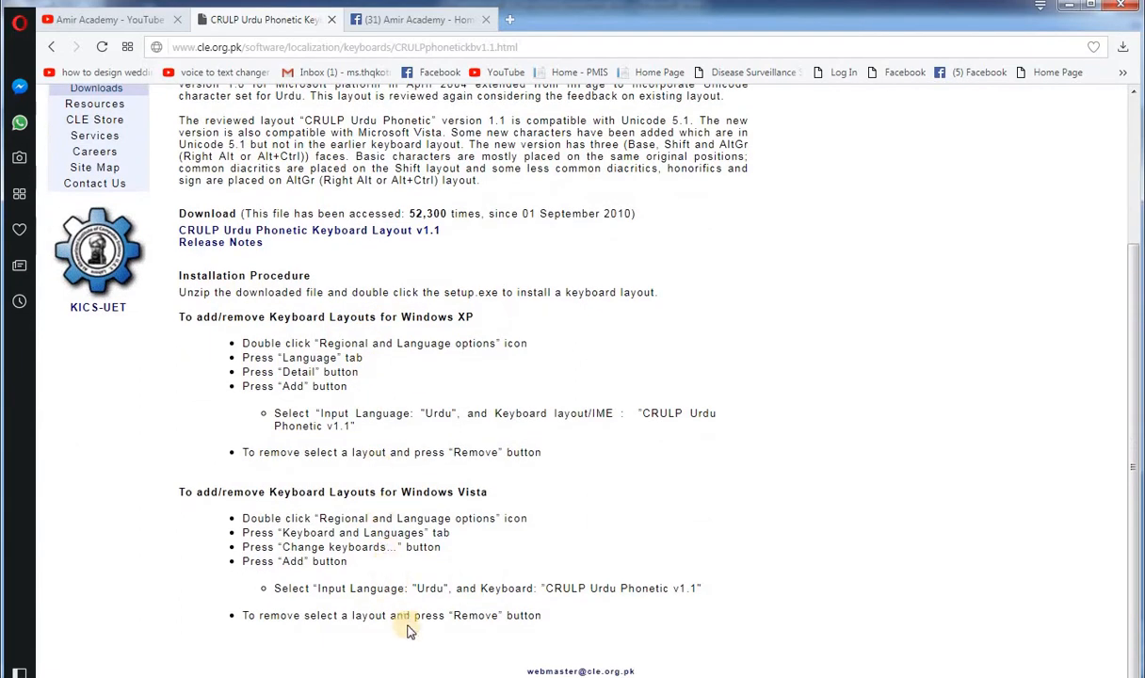
scroll(366, 404, up, 2)
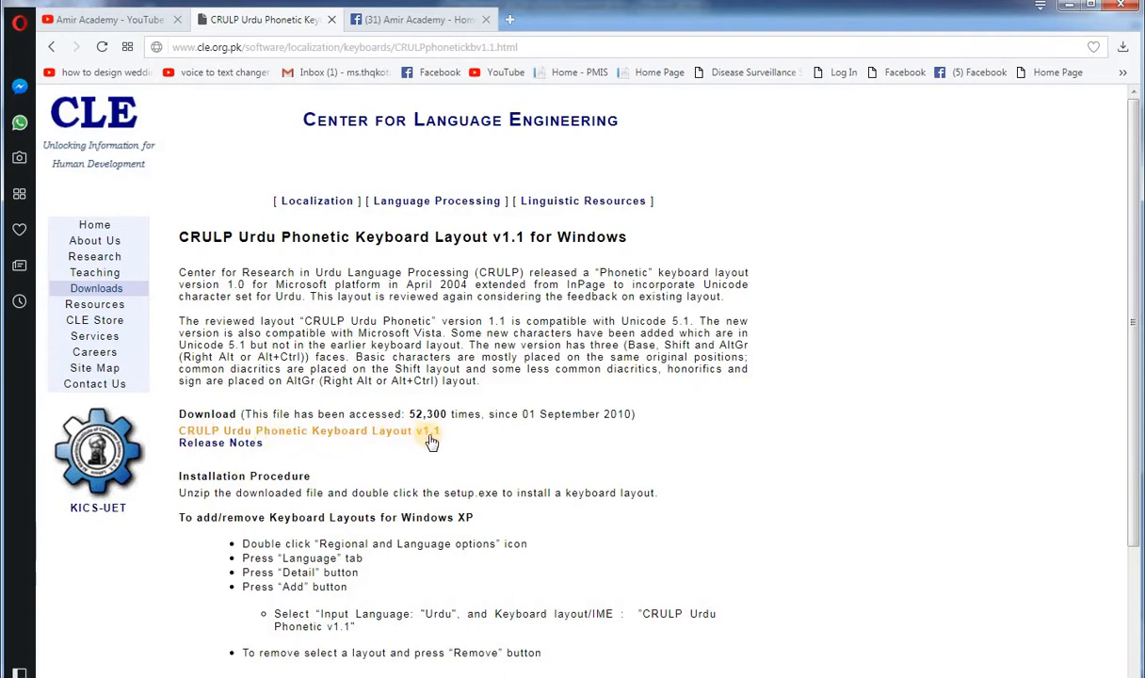
click(306, 432)
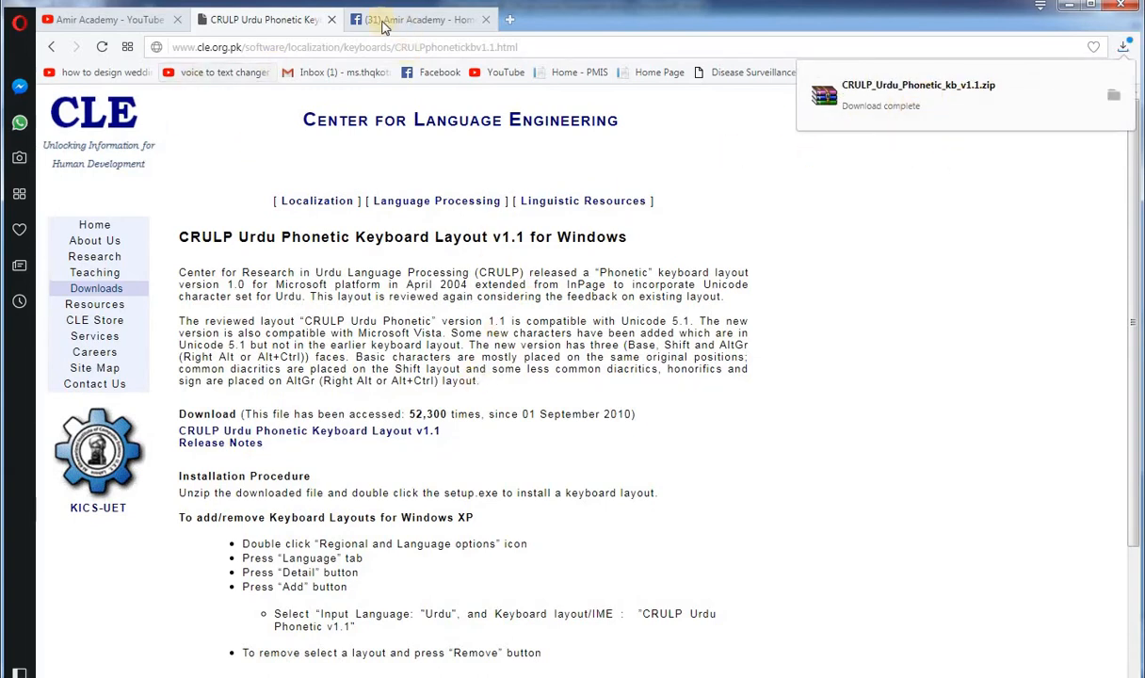
click(334, 20)
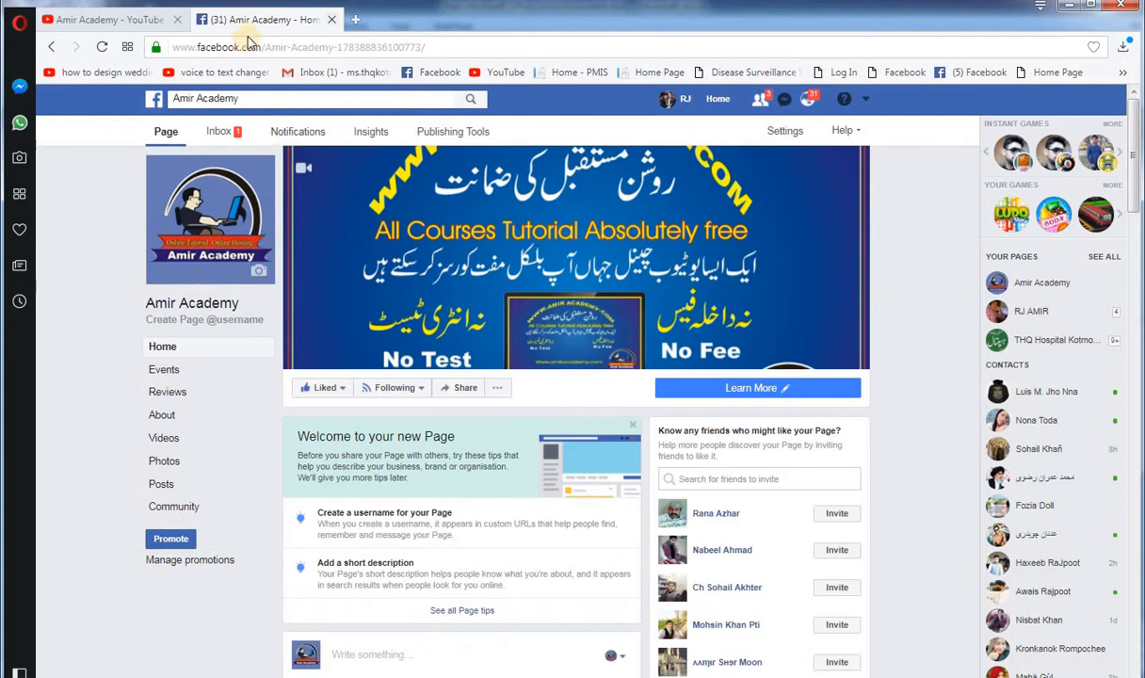
Step: Run setup.exe from the downloaded CRULP_Urdu_Phonetic_kb_v1.1.zip archive, and close the archive
click(1124, 47)
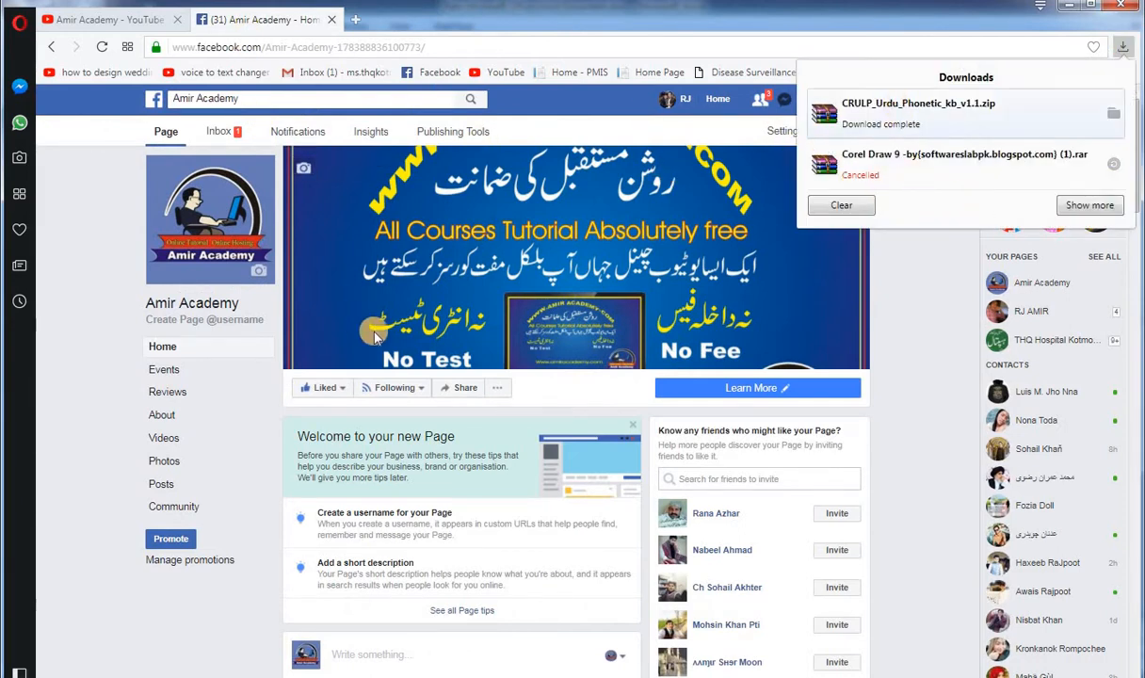
click(888, 109)
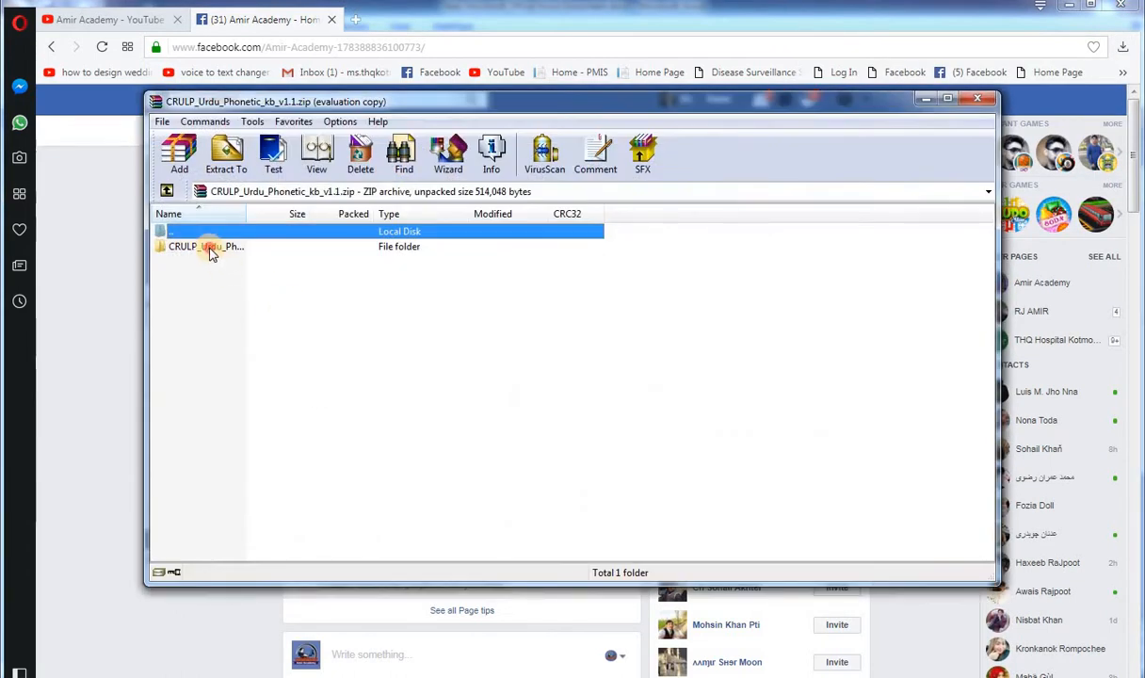
click(209, 248)
click(660, 328)
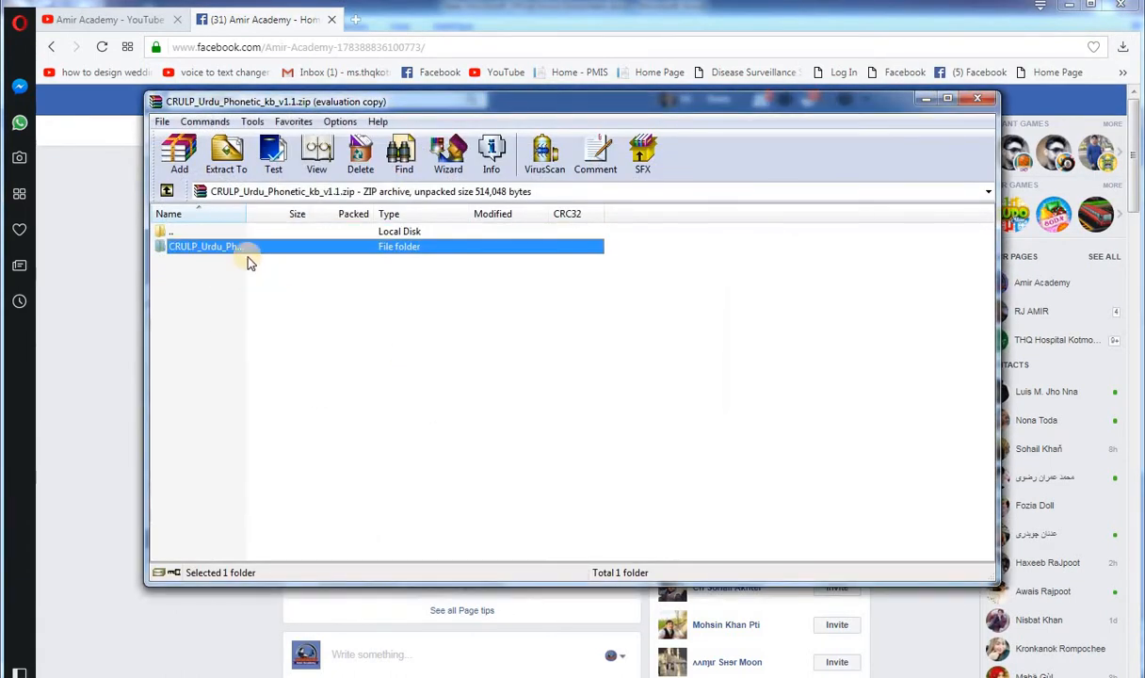
double_click(203, 248)
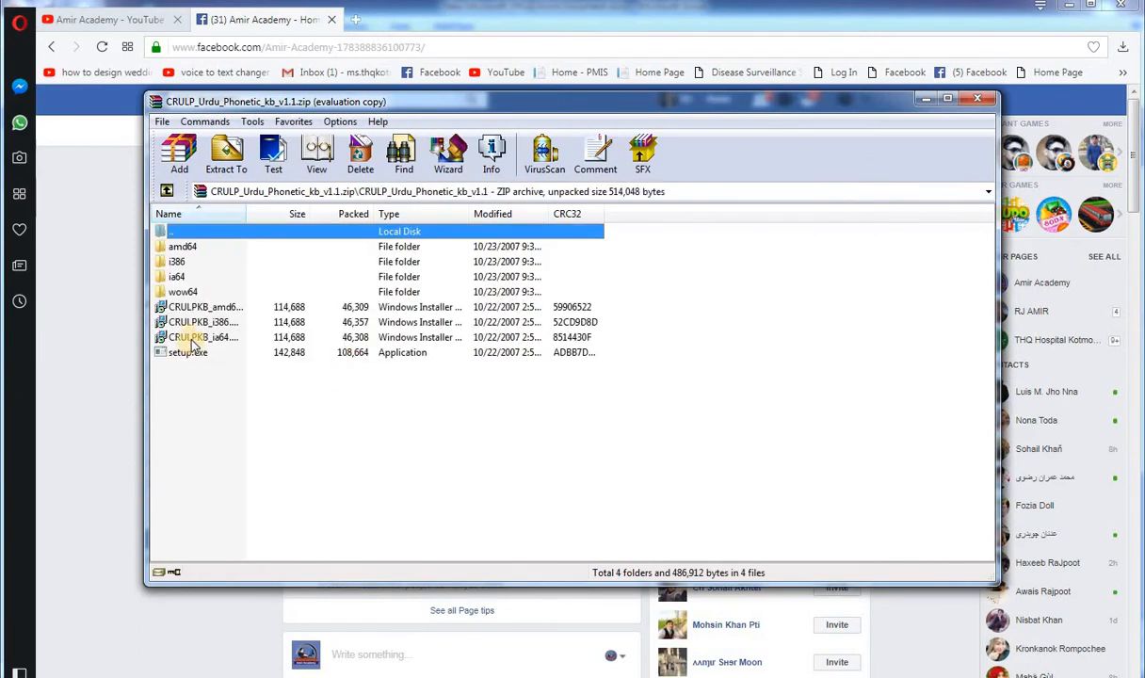
double_click(185, 353)
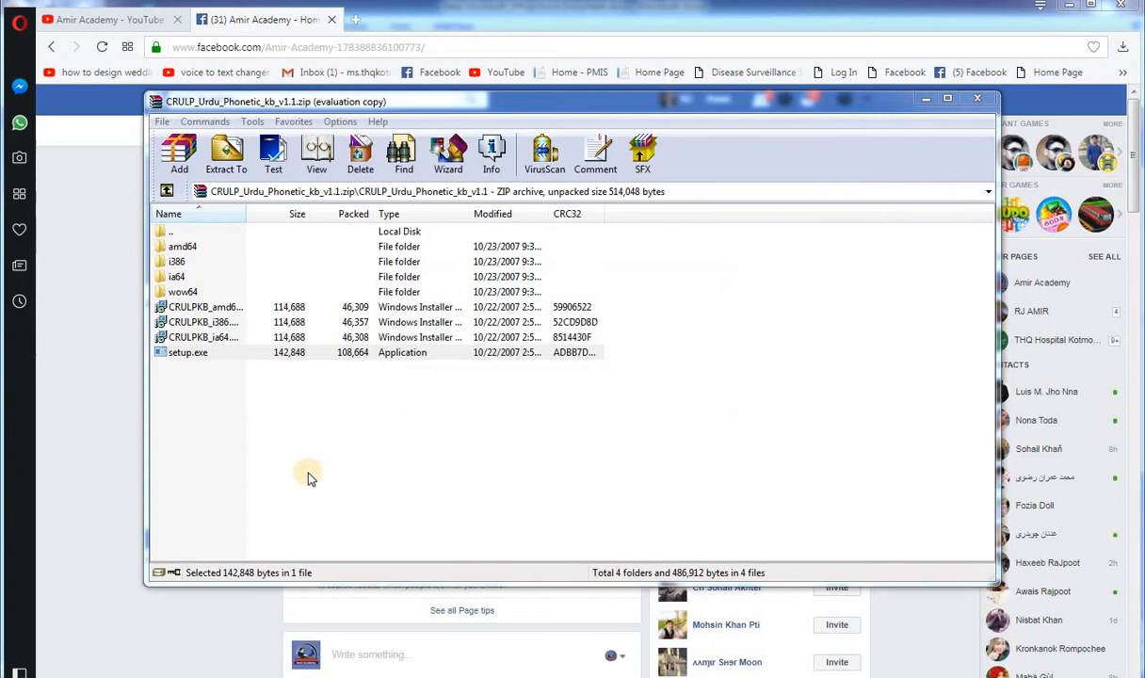
click(982, 101)
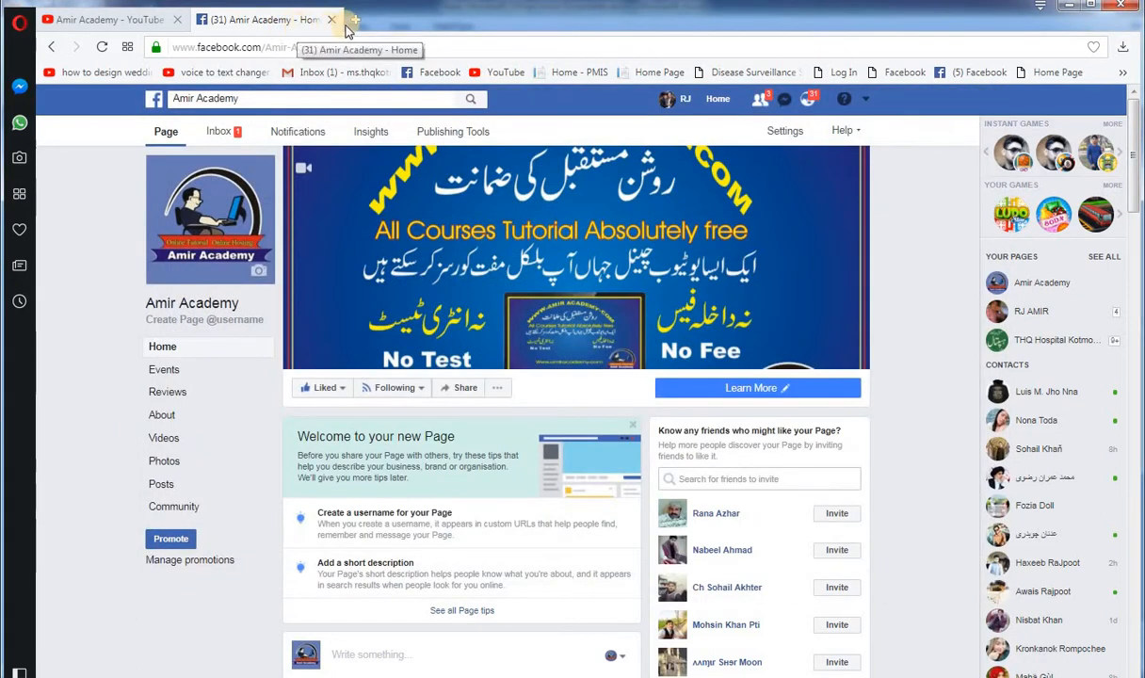
Step: Open Google in a new tab and search for "jameel noori nastaleeq"
click(354, 21)
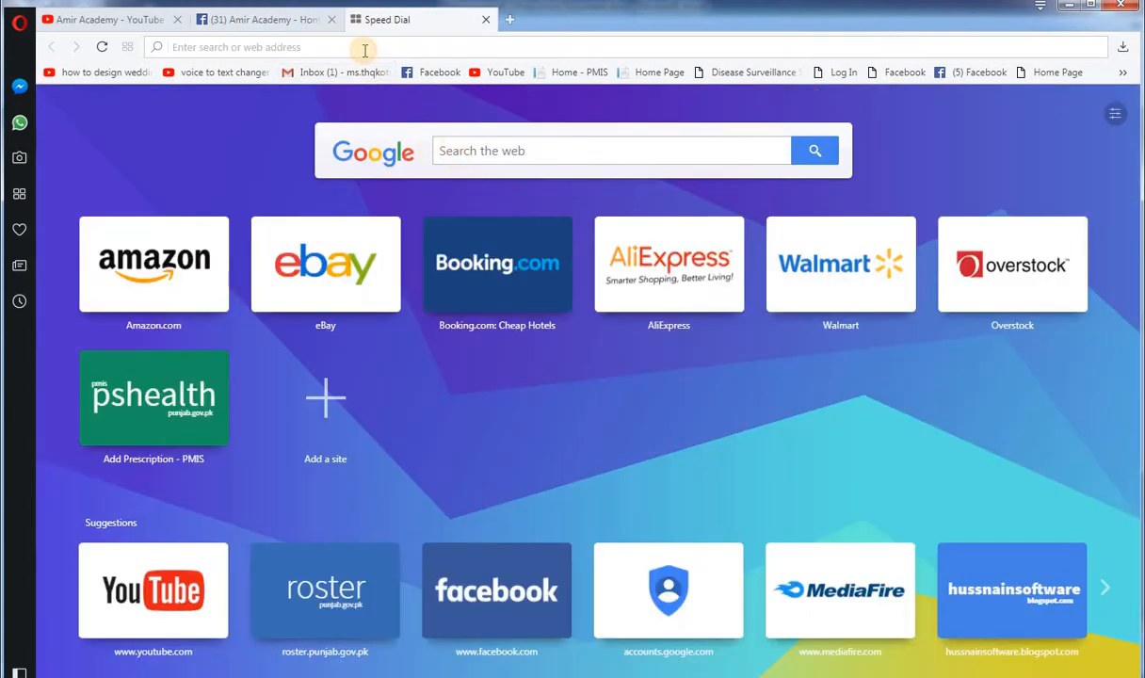
text(googl)
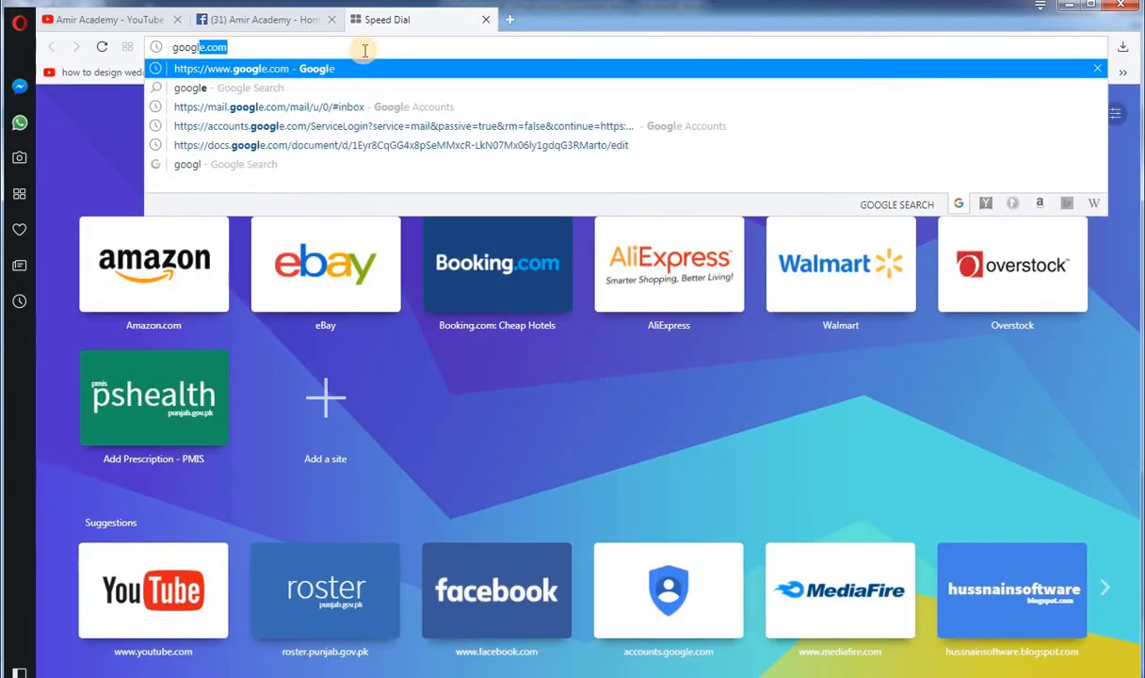
text(e)
key(Return)
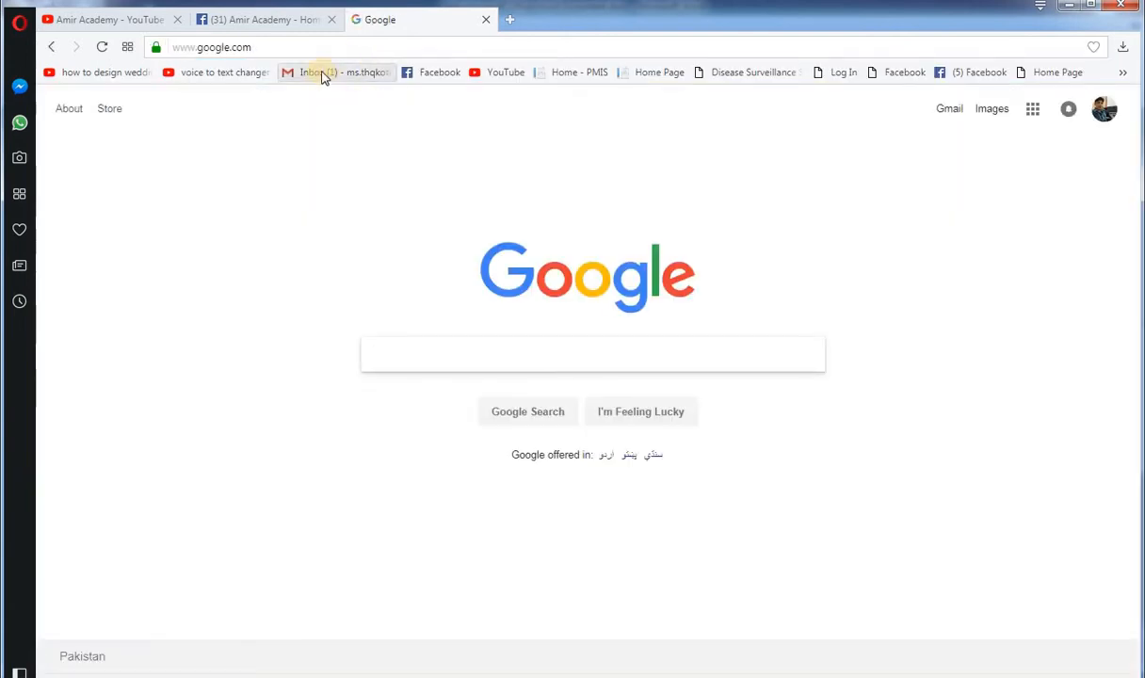
click(417, 349)
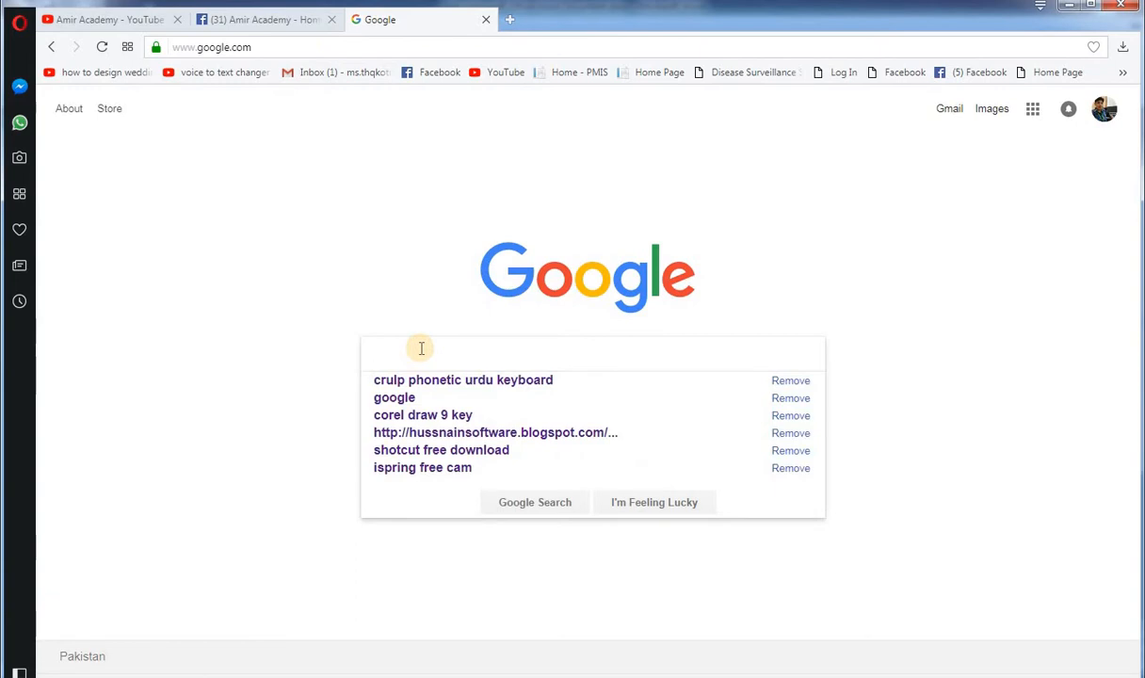
text(jam)
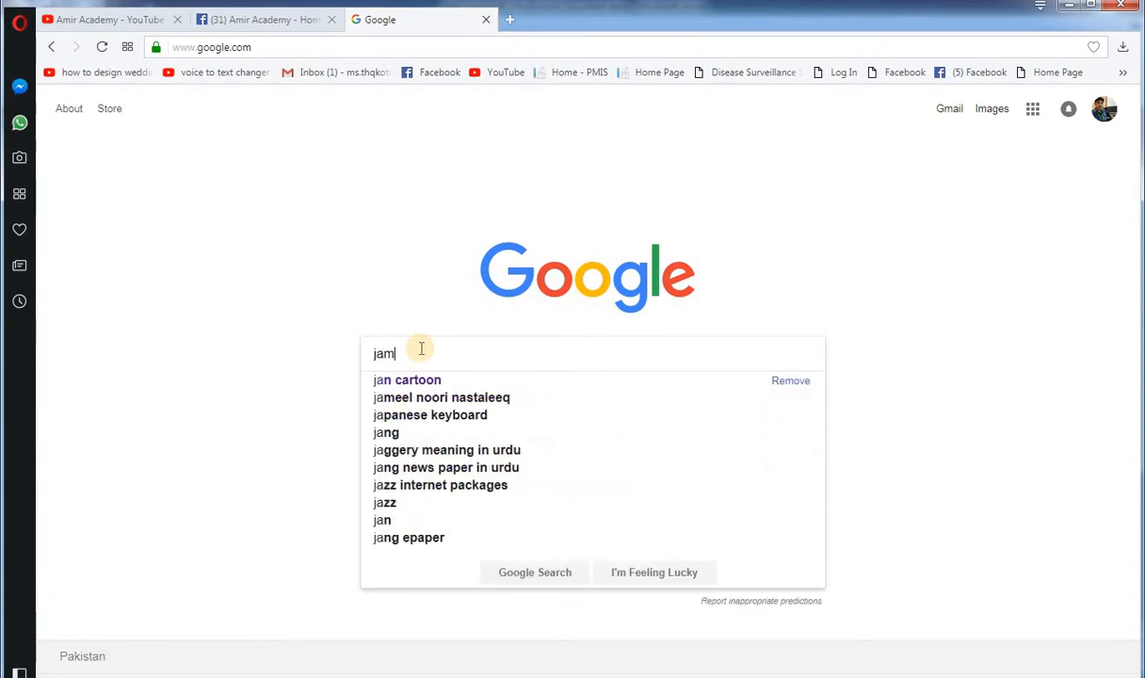
key(Down)
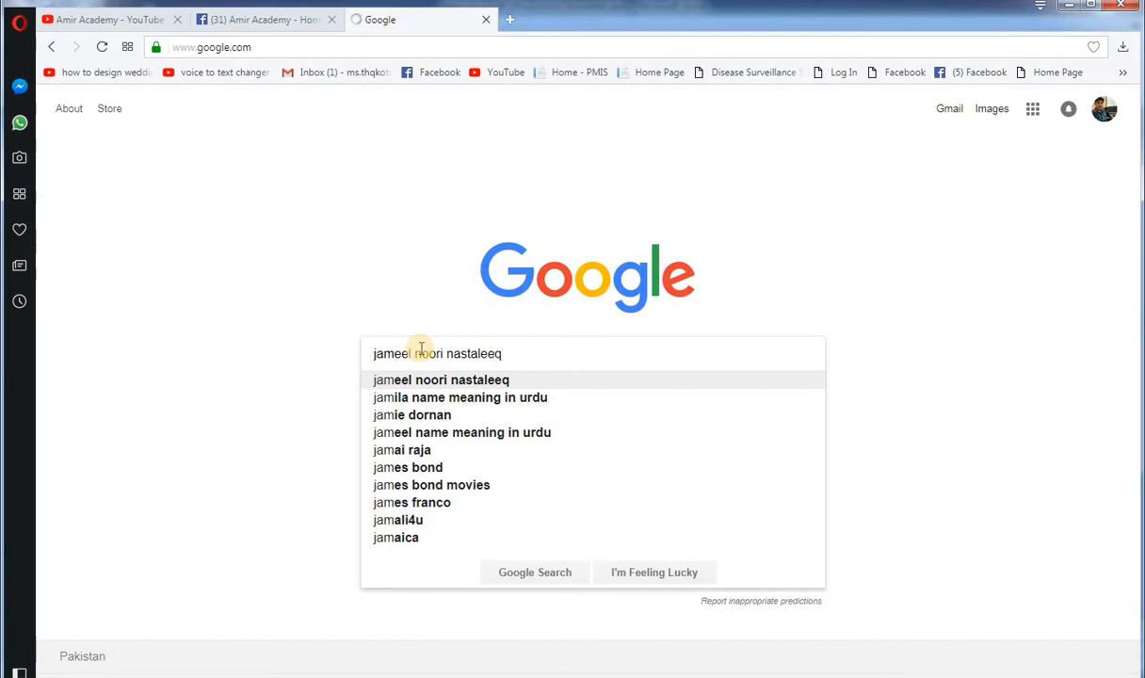
key(Return)
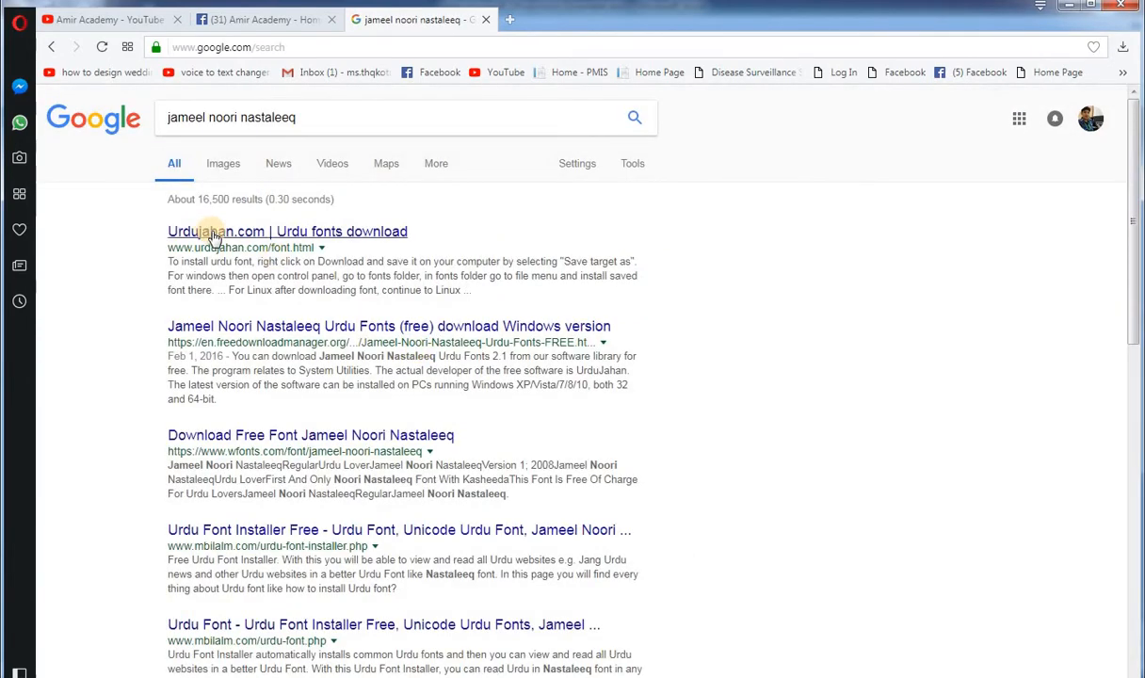
Step: Download the Jameel Noori Nastaleeq font from the Urdujahan.com fonts page
click(212, 234)
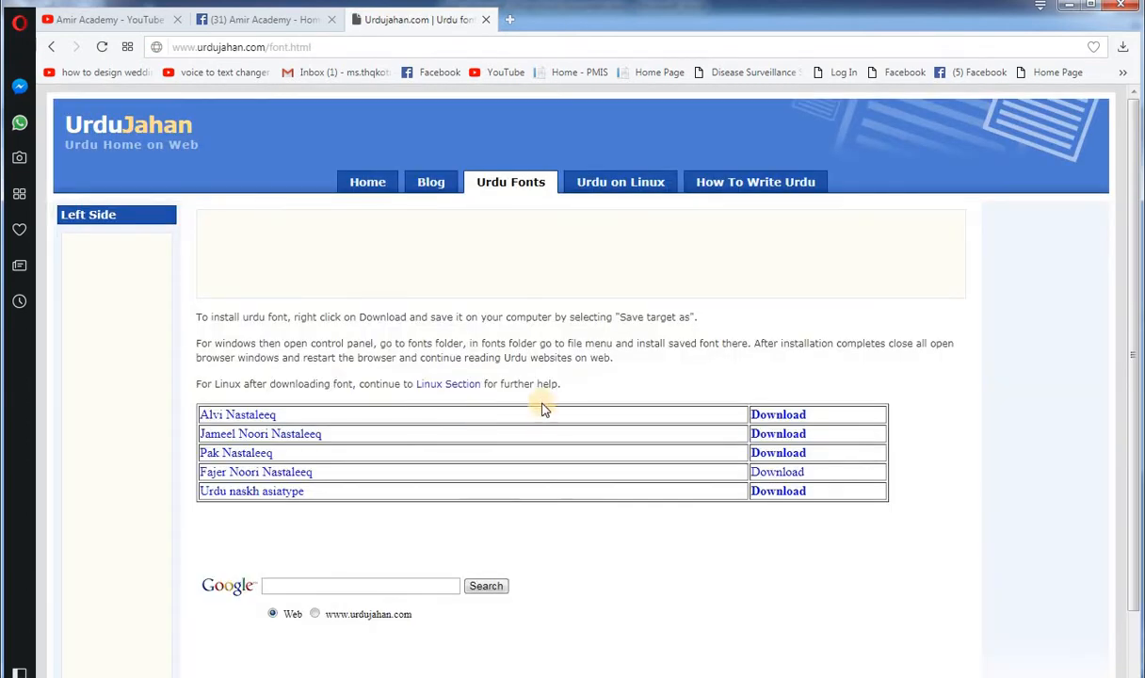
scroll(552, 371, down, 1)
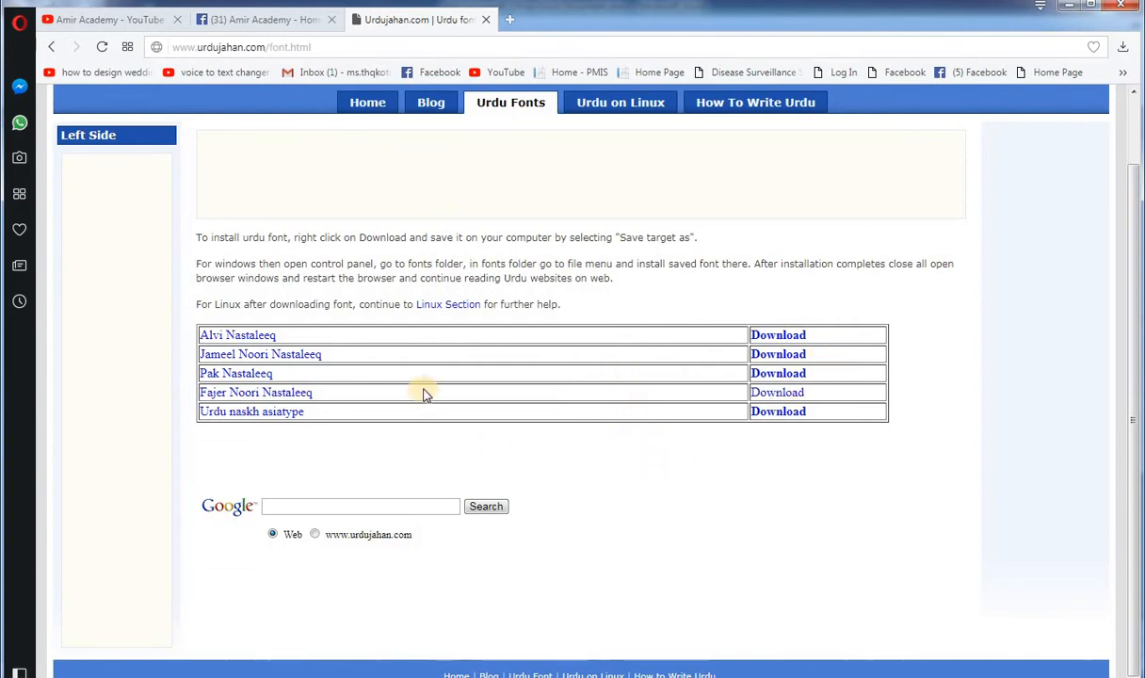
click(801, 358)
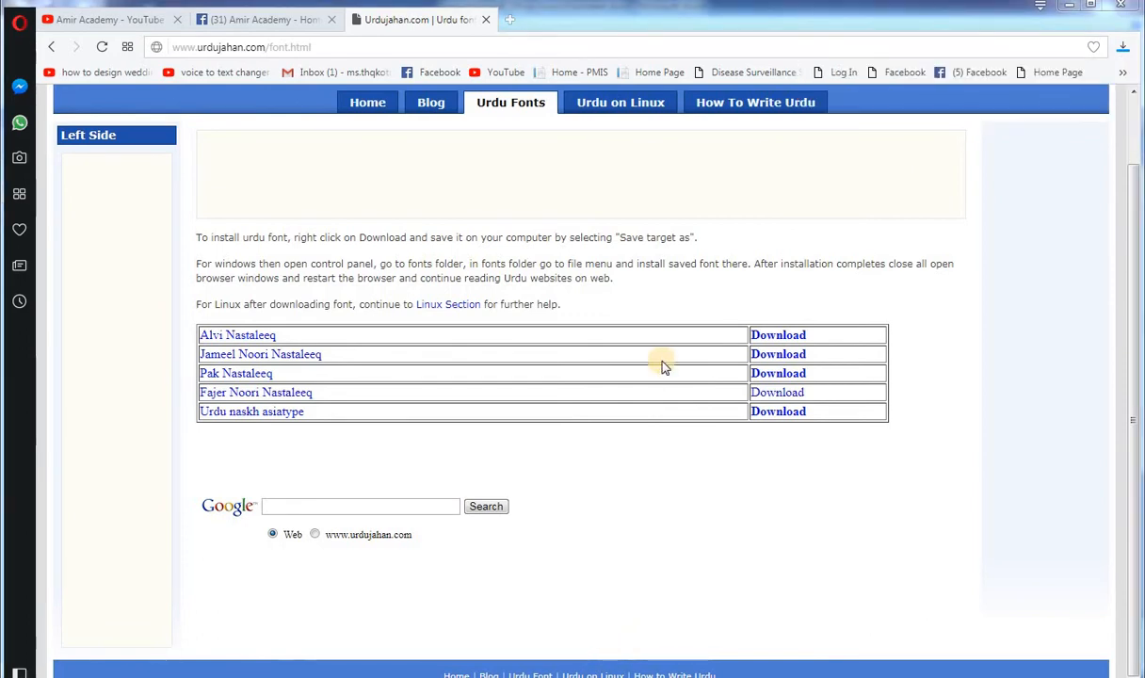
Step: Install the Jameel Noori Nastaleeq Kasheeda font from the downloaded Jameel Noori Nastaleeq.zip, and close the preview and archive
click(1125, 54)
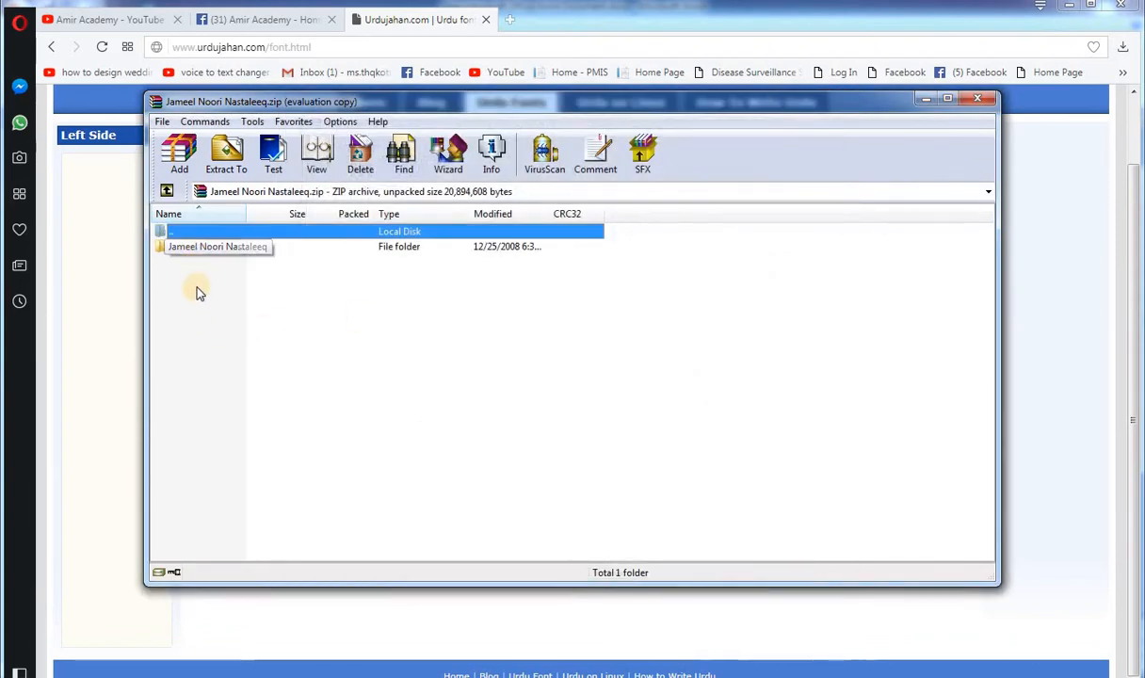
click(202, 251)
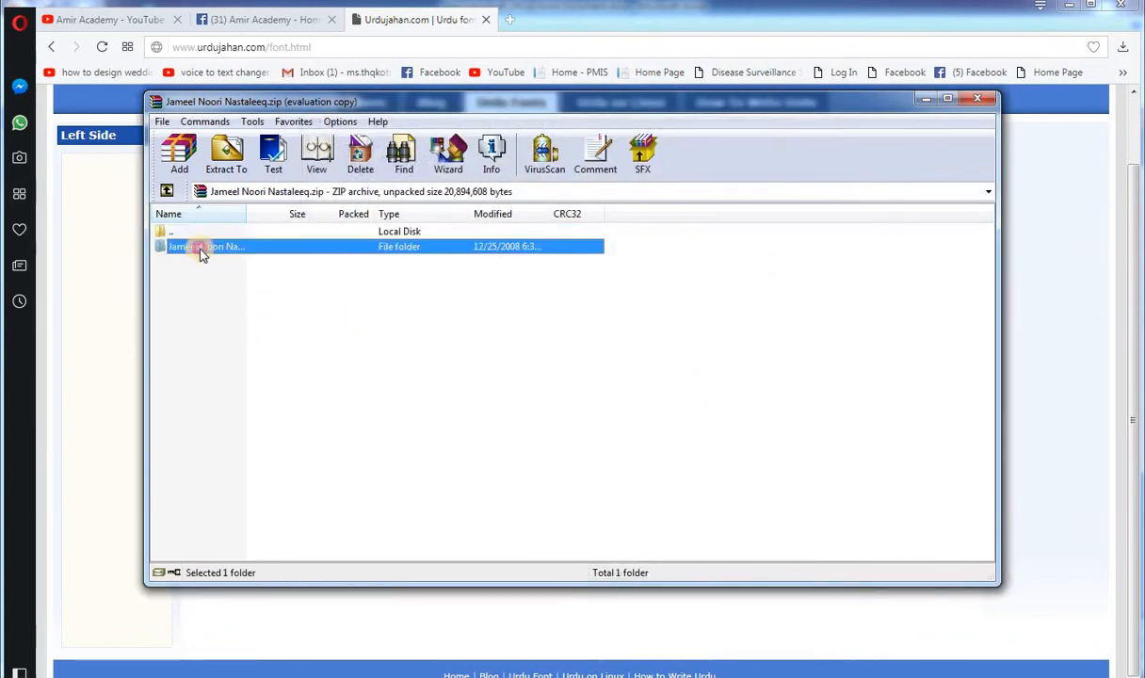
double_click(202, 251)
double_click(184, 247)
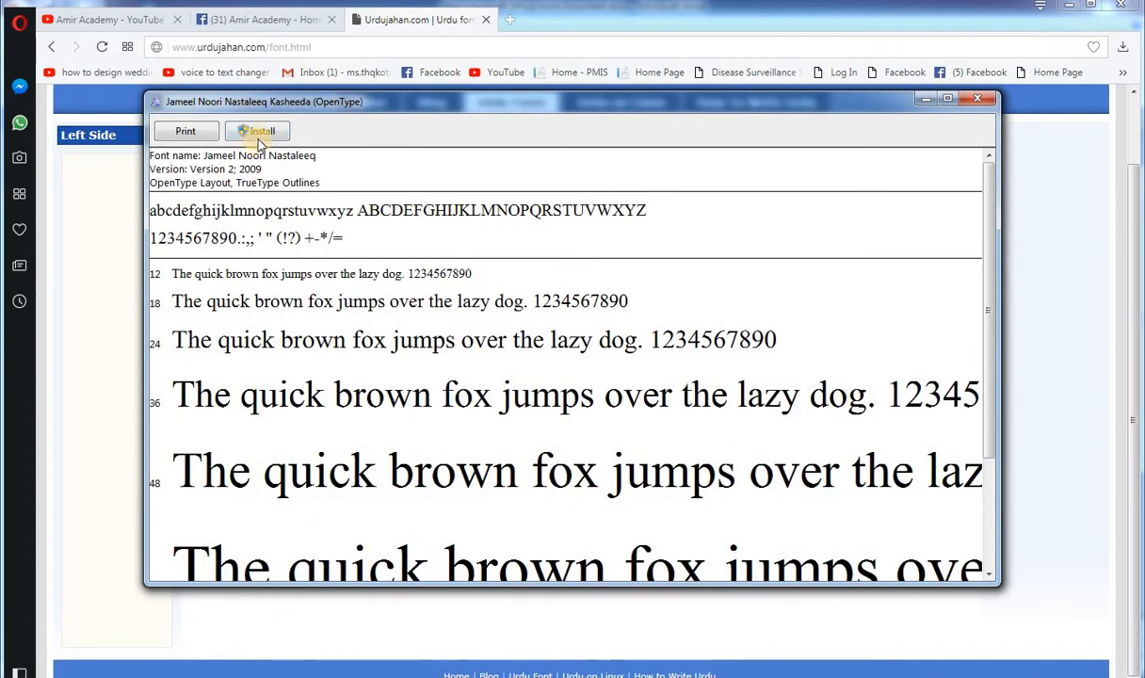
click(262, 132)
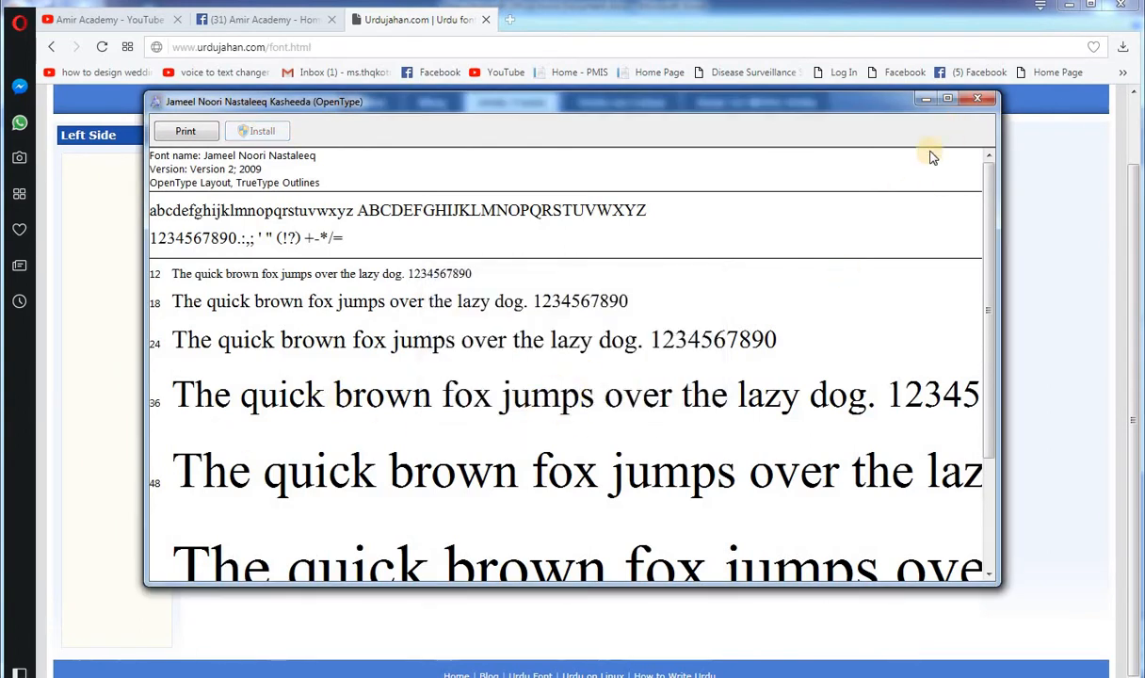
click(976, 102)
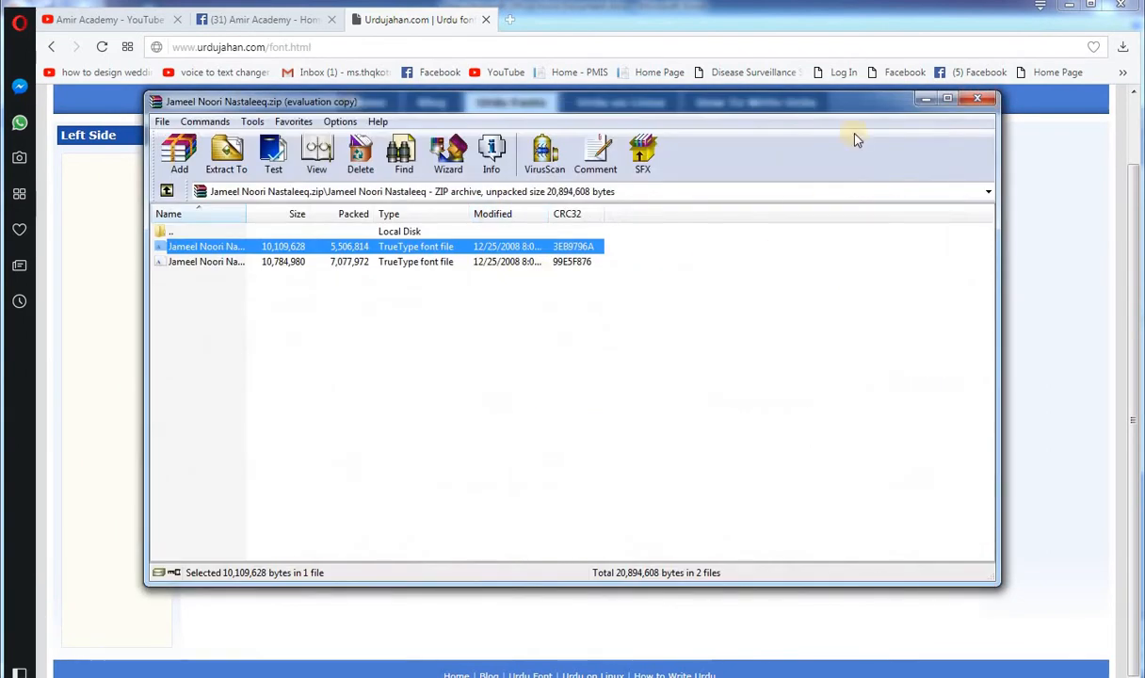
click(973, 101)
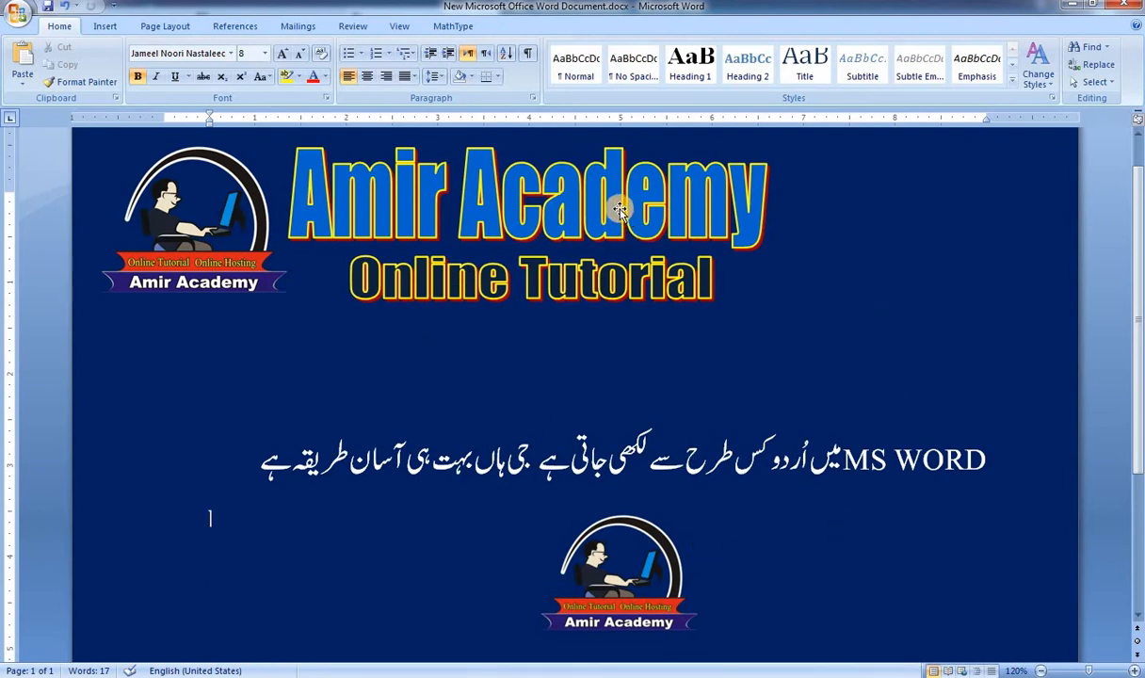
click(584, 271)
click(633, 447)
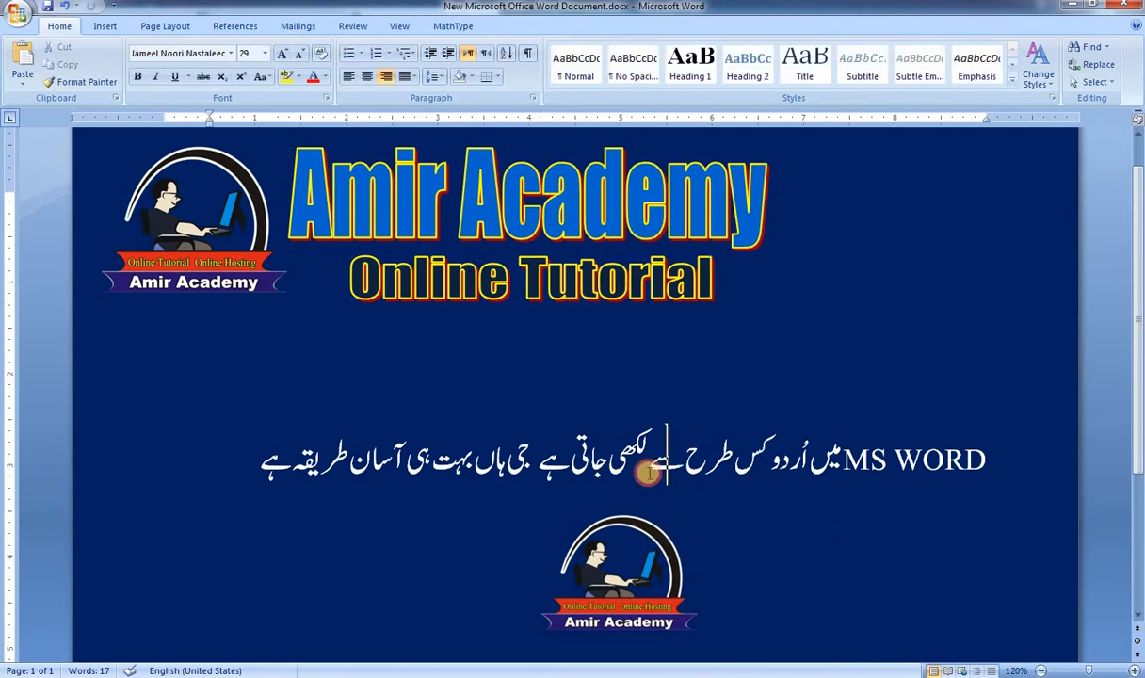
click(261, 460)
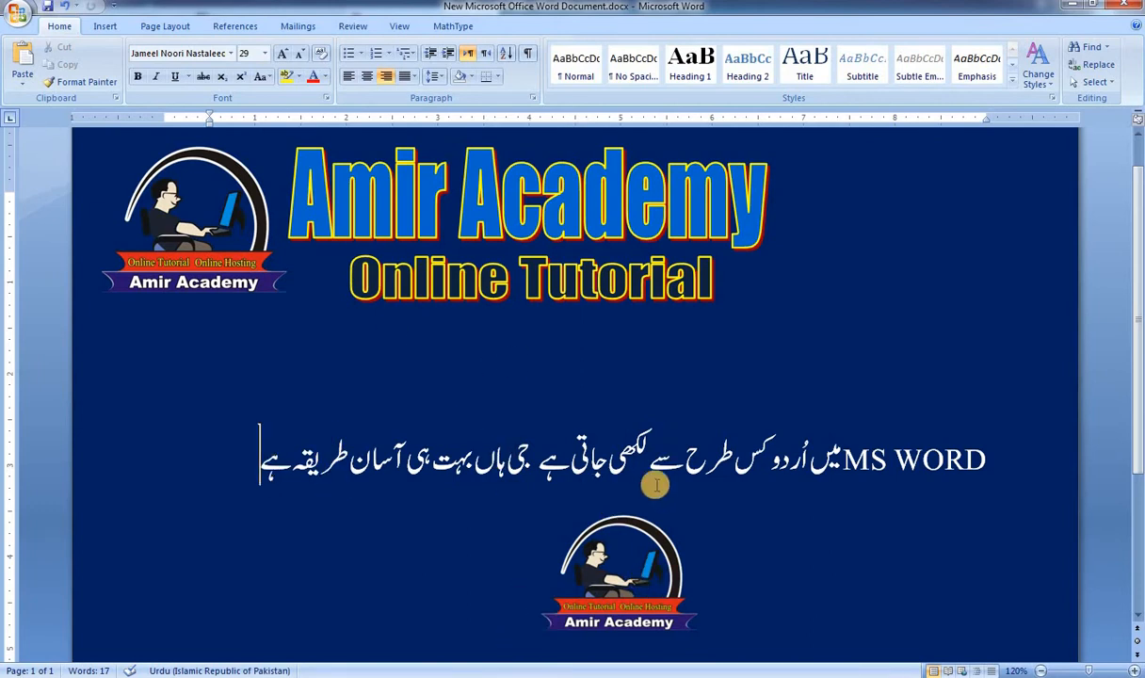
scroll(674, 466, down, 3)
click(506, 519)
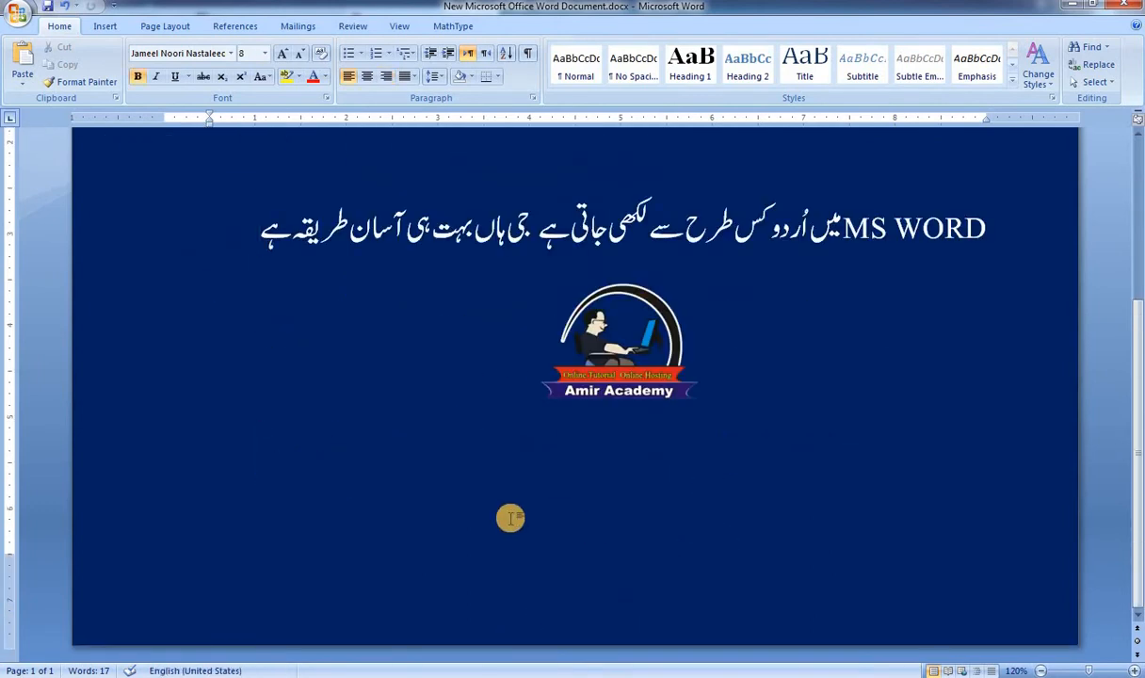
Step: Create a new blank document, maximize its window, and test the Urdu keyboard with the single letter "ک", removing it again
key(ctrl+n)
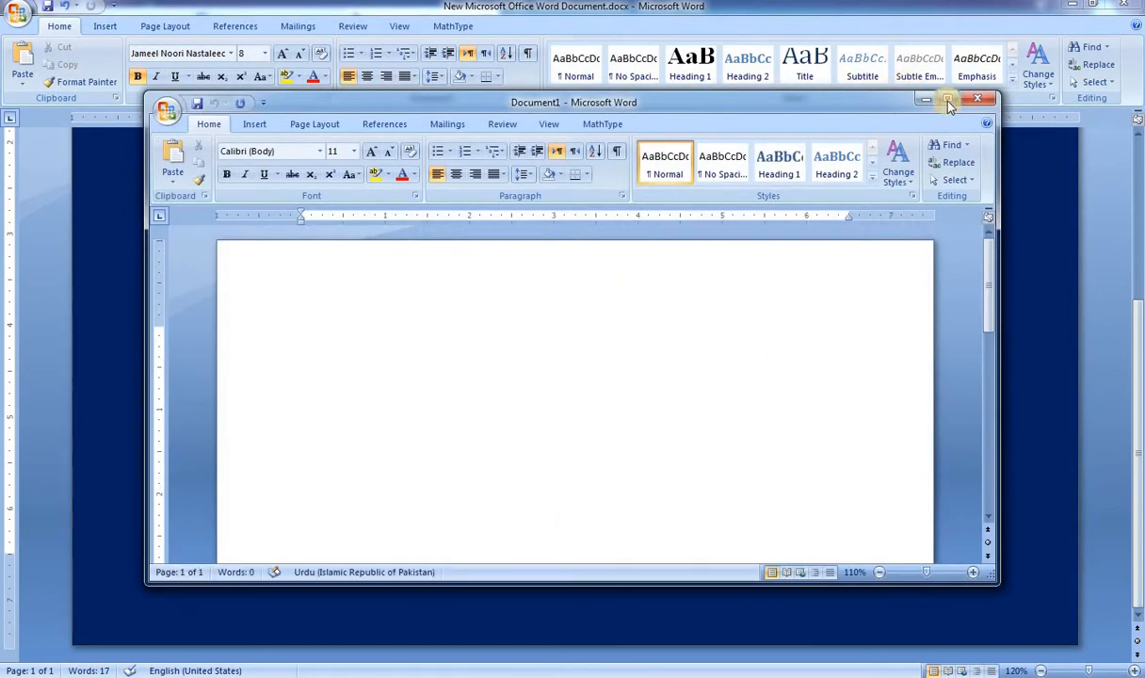
double_click(900, 98)
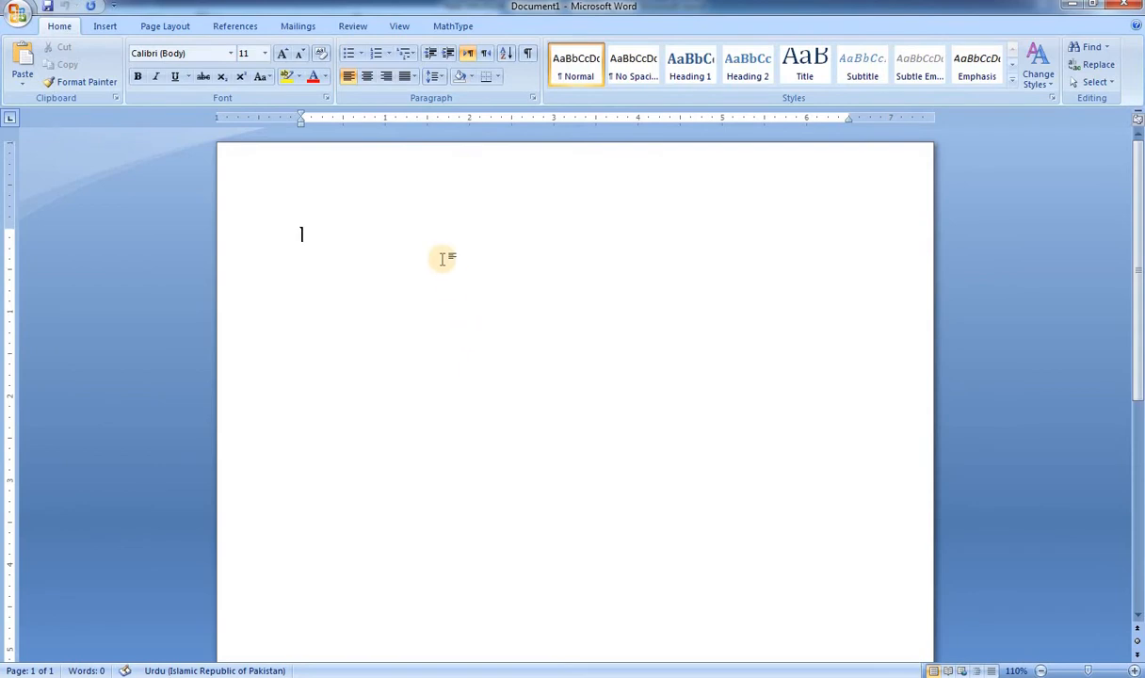
text(ک)
key(BackSpace)
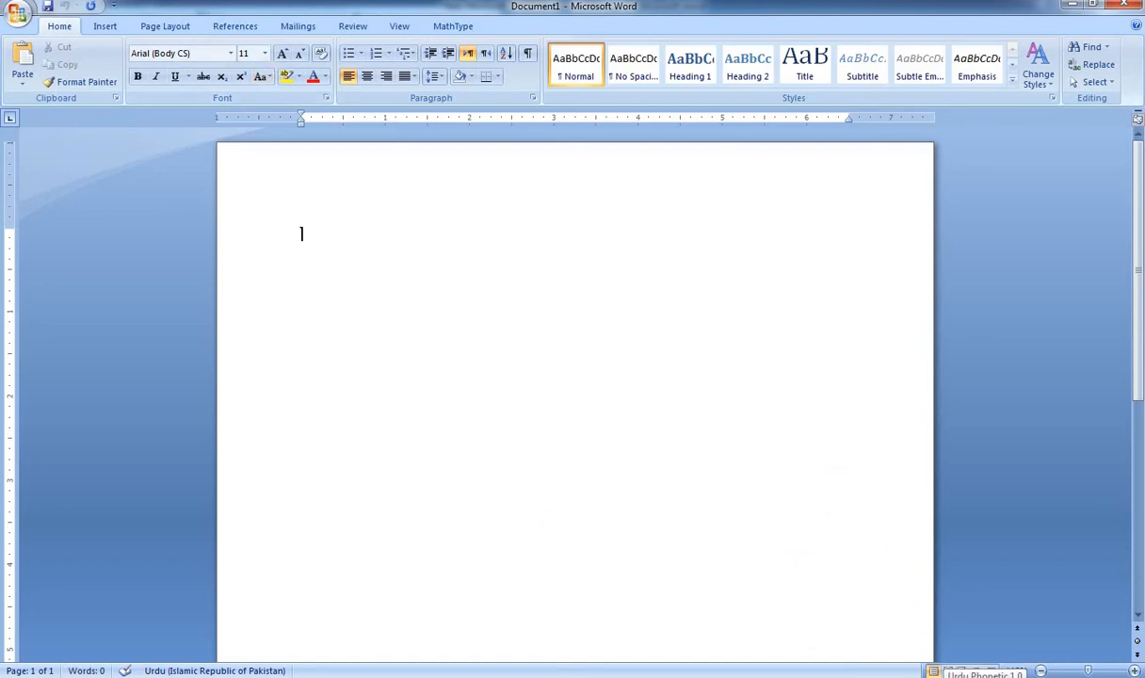
Step: Switch the keyboard language to English (United States) and enter a first name in the blank document
click(934, 677)
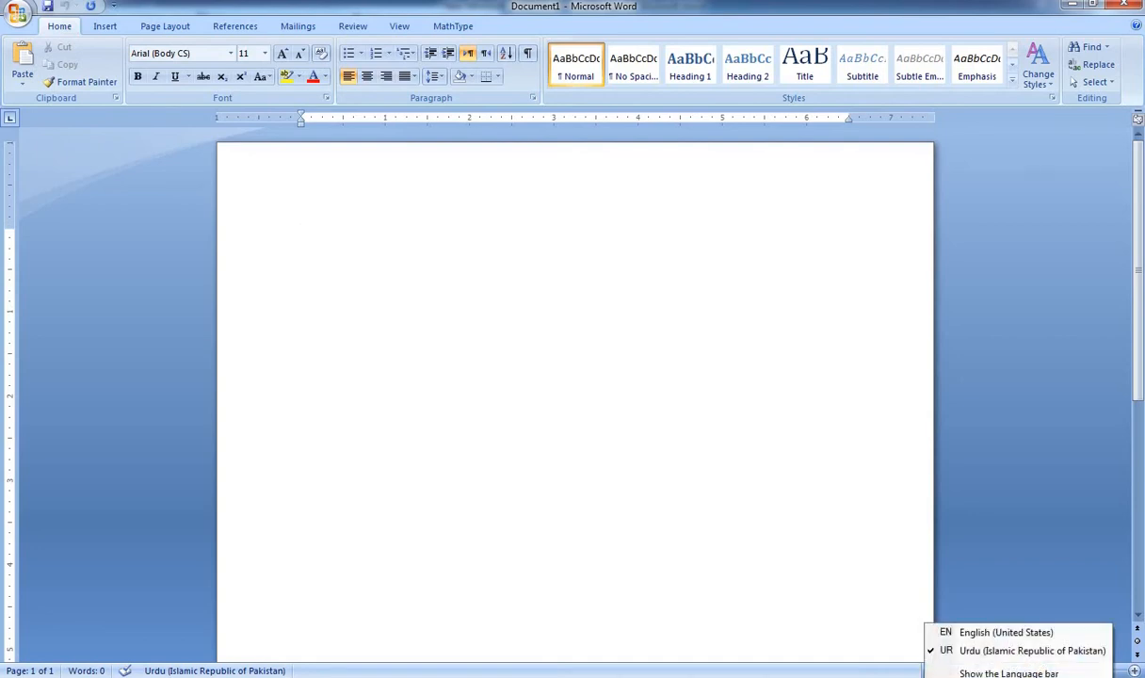
click(970, 633)
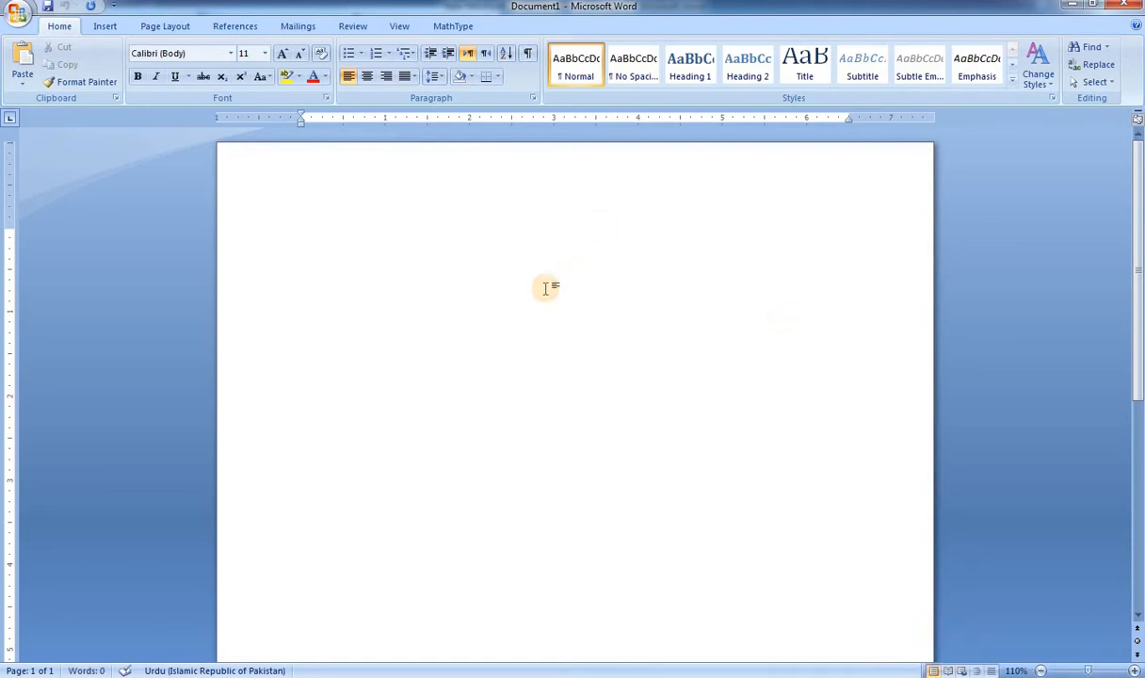
text(amir)
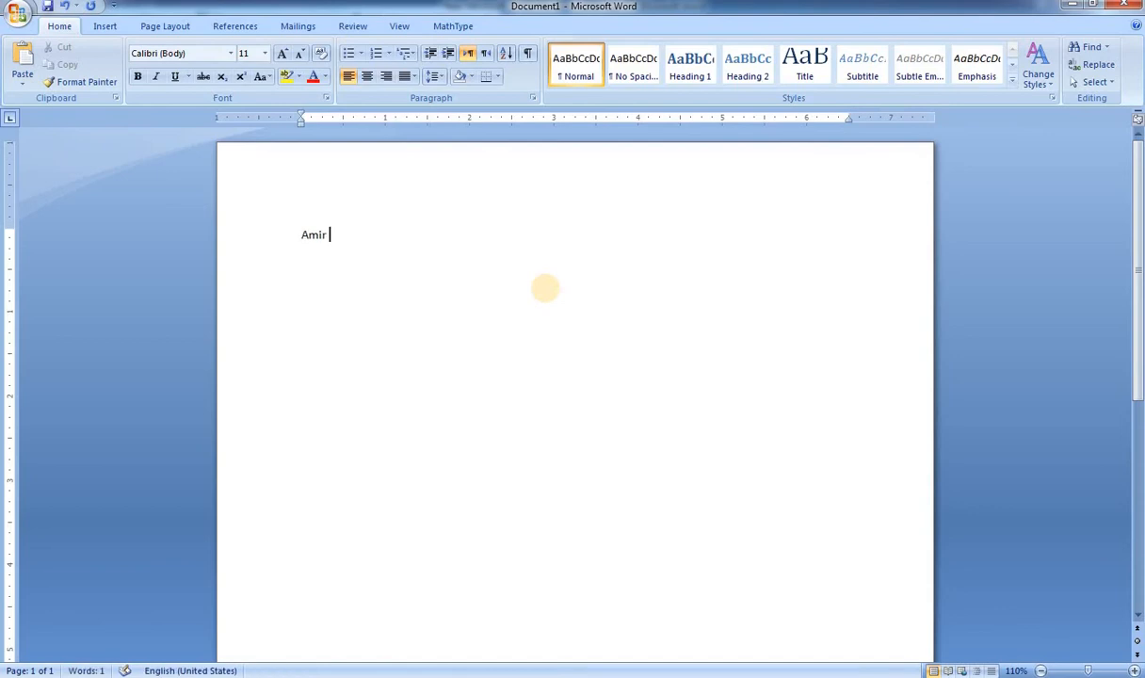
Step: Enlarge the entered first name to font size 41 and delete the text
click(286, 238)
key(ctrl+bracketright)
key(ctrl+bracketright)
key(ctrl+bracketright)
key(ctrl+bracketright)
key(ctrl+bracketright)
key(ctrl+bracketright)
key(ctrl+bracketright)
key(ctrl+bracketright)
key(ctrl+bracketright)
key(ctrl+bracketright)
key(ctrl+bracketright)
key(ctrl+bracketright)
key(ctrl+bracketright)
key(ctrl+bracketright)
key(ctrl+bracketright)
key(ctrl+bracketright)
key(ctrl+bracketright)
key(ctrl+bracketright)
key(ctrl+bracketright)
key(ctrl+bracketright)
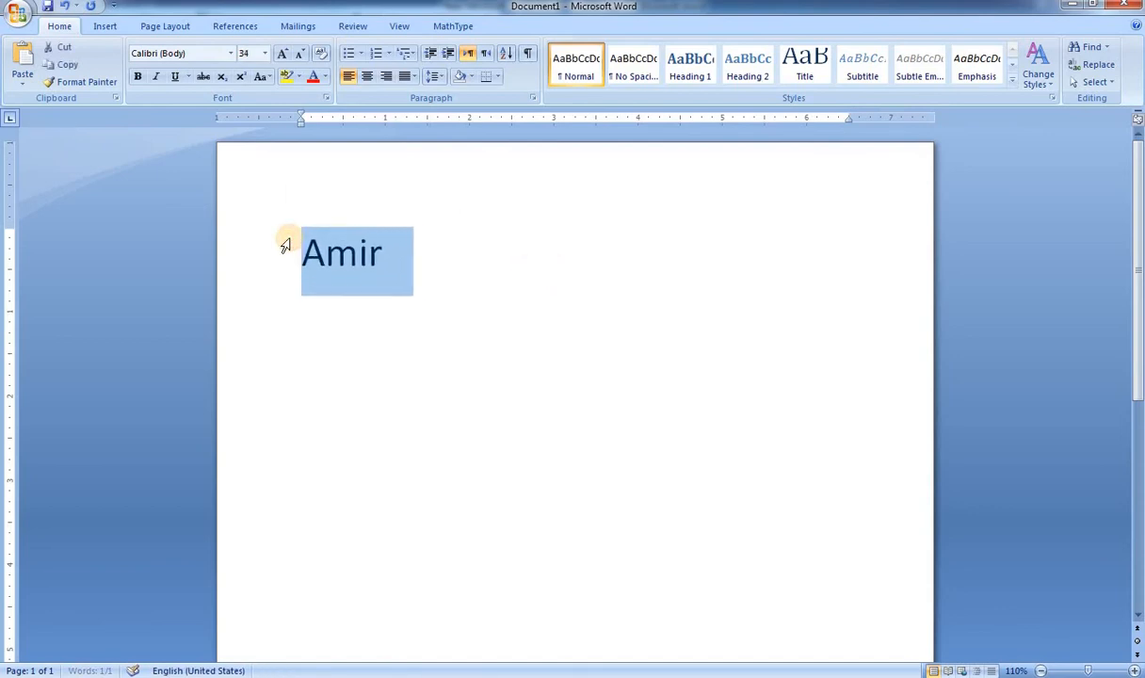
key(ctrl+bracketright)
key(ctrl+bracketright)
key(ctrl+bracketright)
key(ctrl+bracketright)
key(ctrl+bracketright)
key(ctrl+bracketright)
key(ctrl+bracketright)
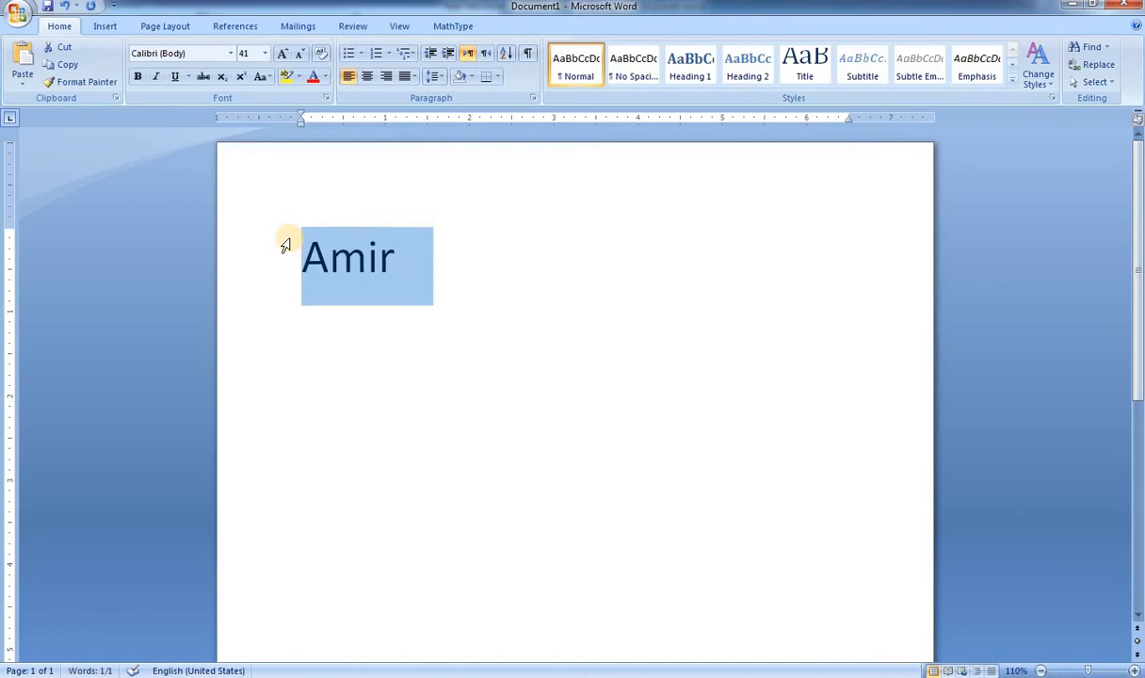
key(Delete)
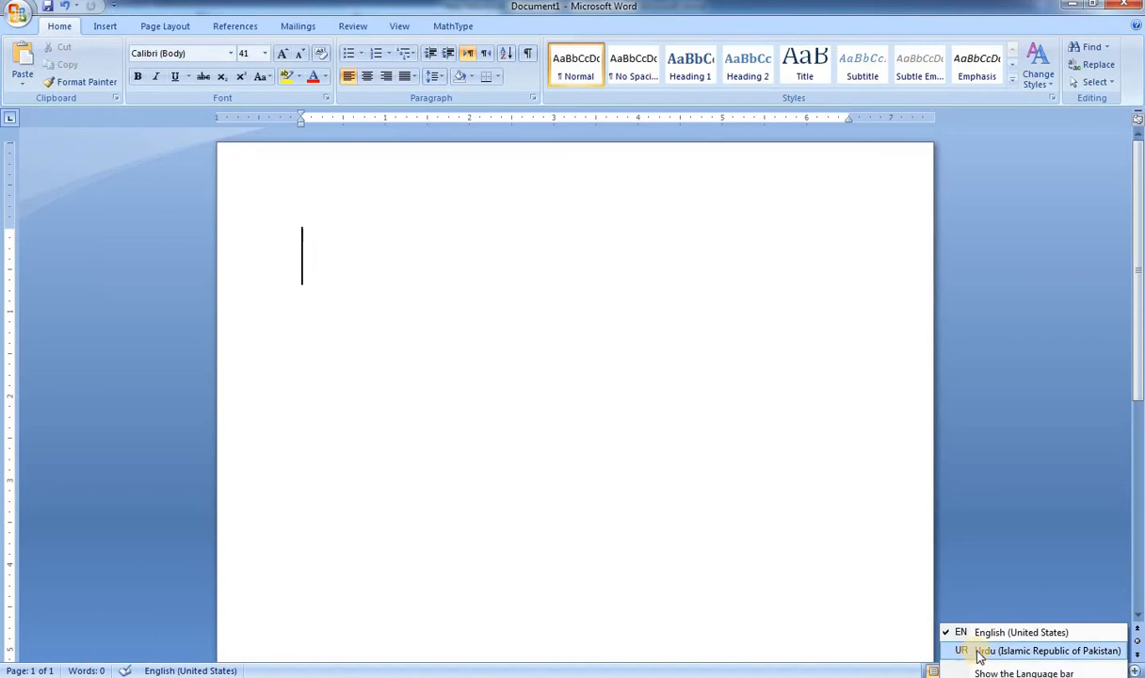
Step: Switch the keyboard language to Urdu (Islamic Republic of Pakistan), try a few Urdu letters in the default font, and delete them
click(932, 619)
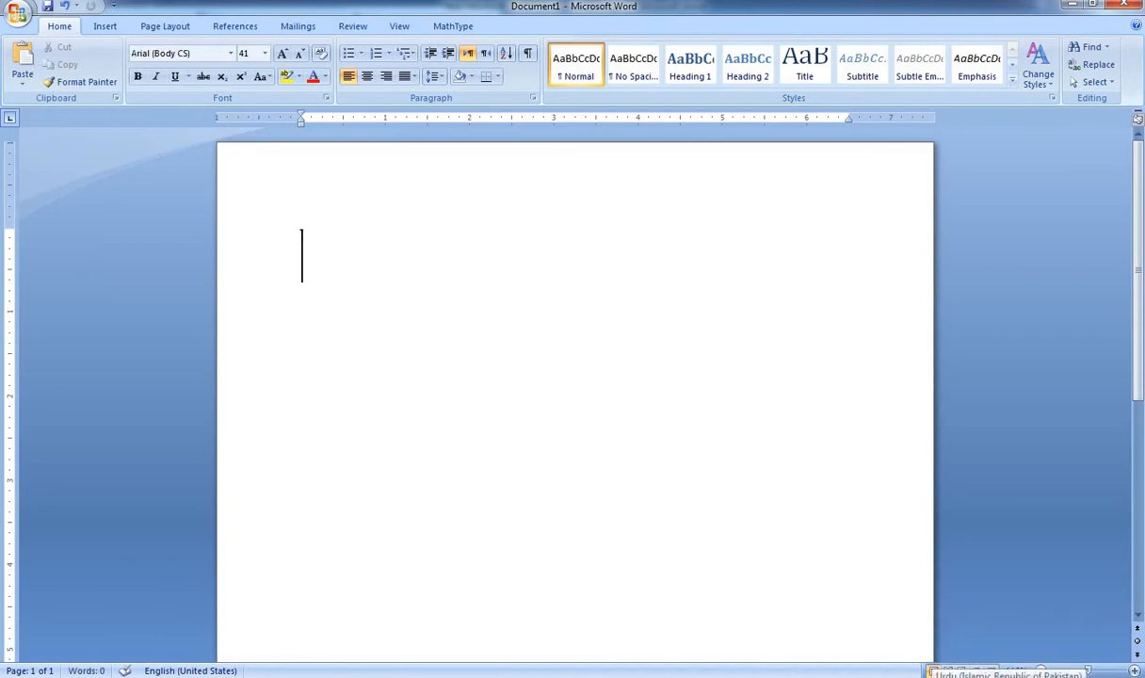
text(هگچهفدف)
key(BackSpace)
key(BackSpace)
key(BackSpace)
key(BackSpace)
key(BackSpace)
key(BackSpace)
key(BackSpace)
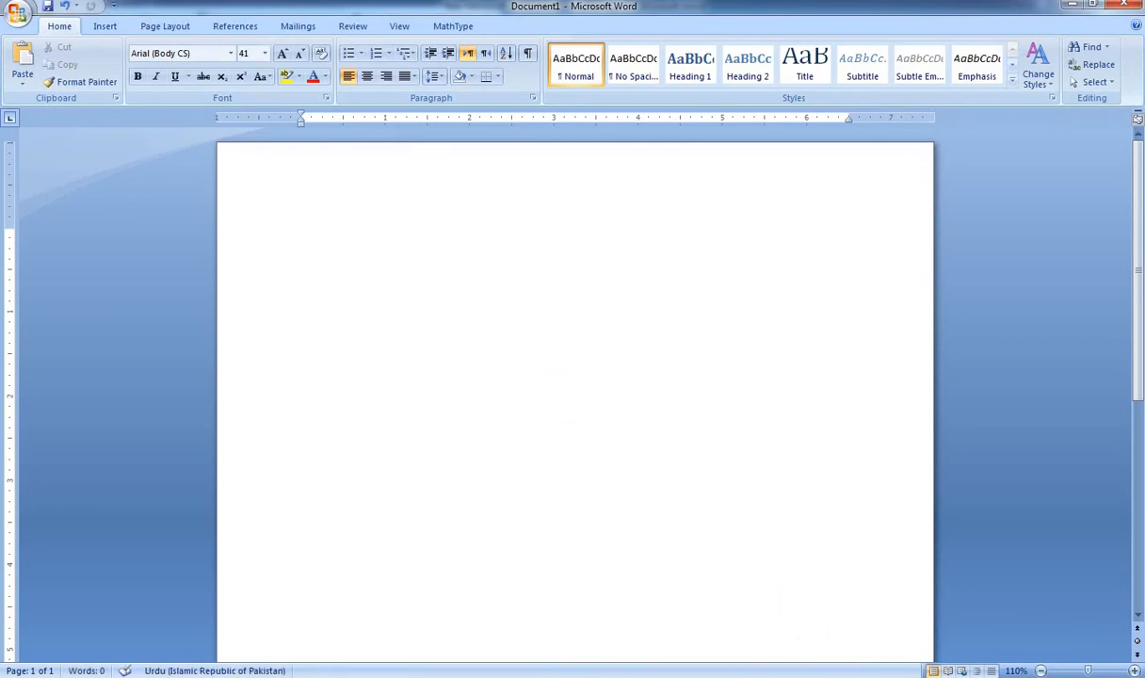
Step: With the keyboard language switched to English (United States), set the font to Jameel Noori Nastaleeq and right-align the paragraph
click(929, 671)
click(959, 628)
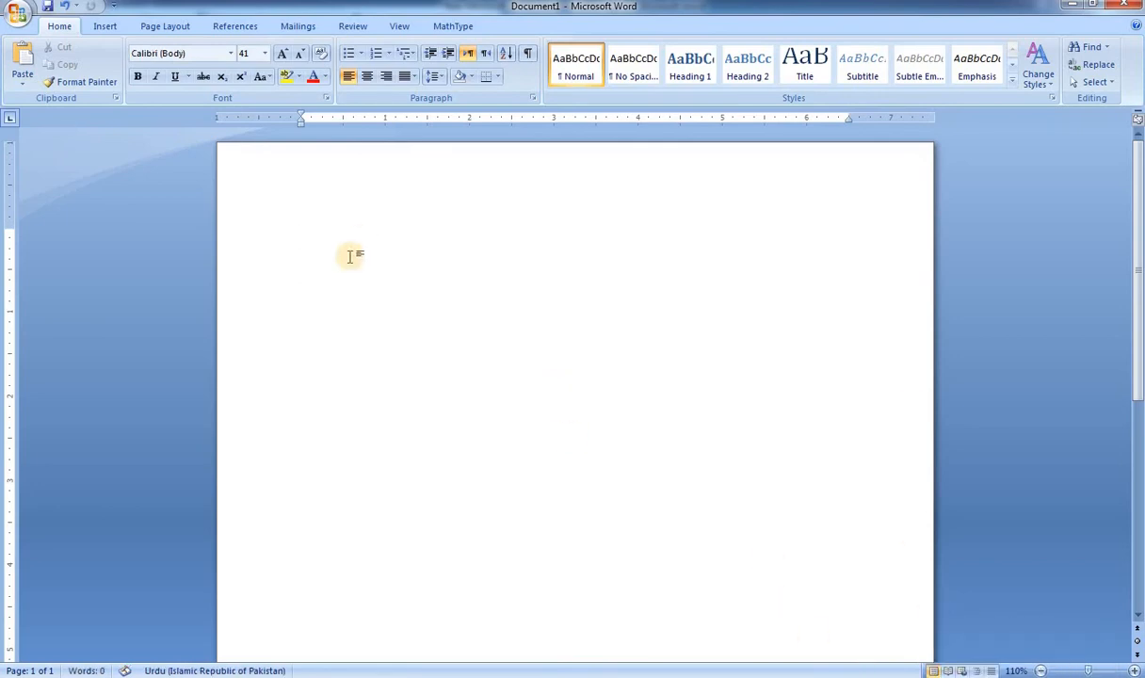
click(232, 53)
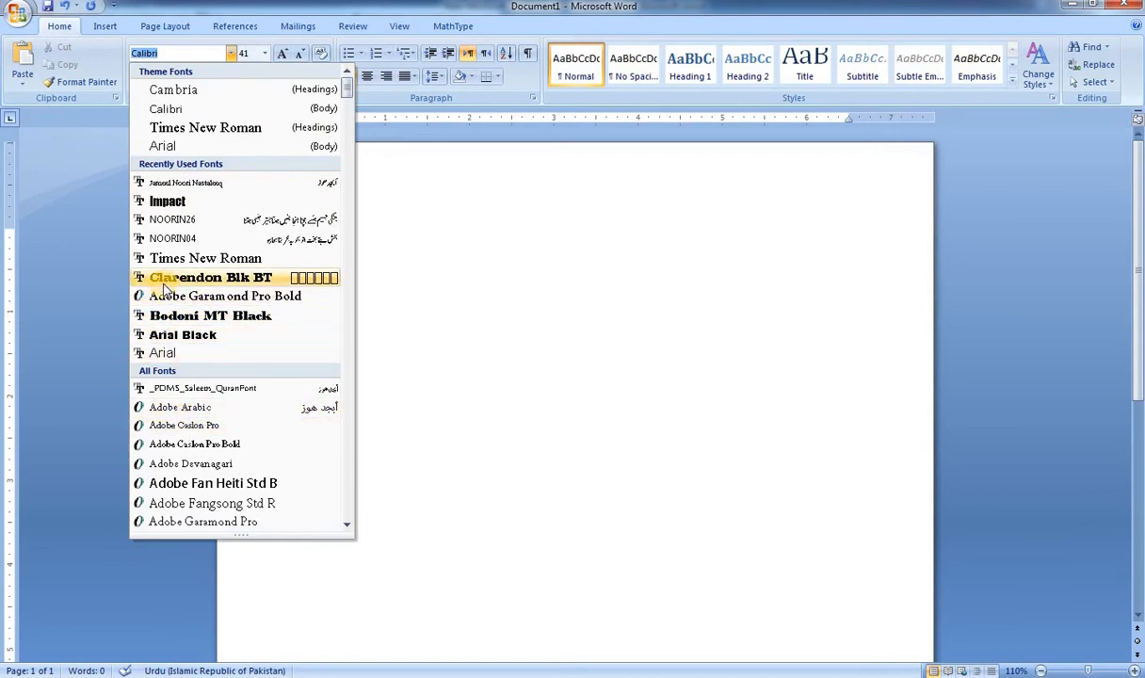
text(j)
key(Return)
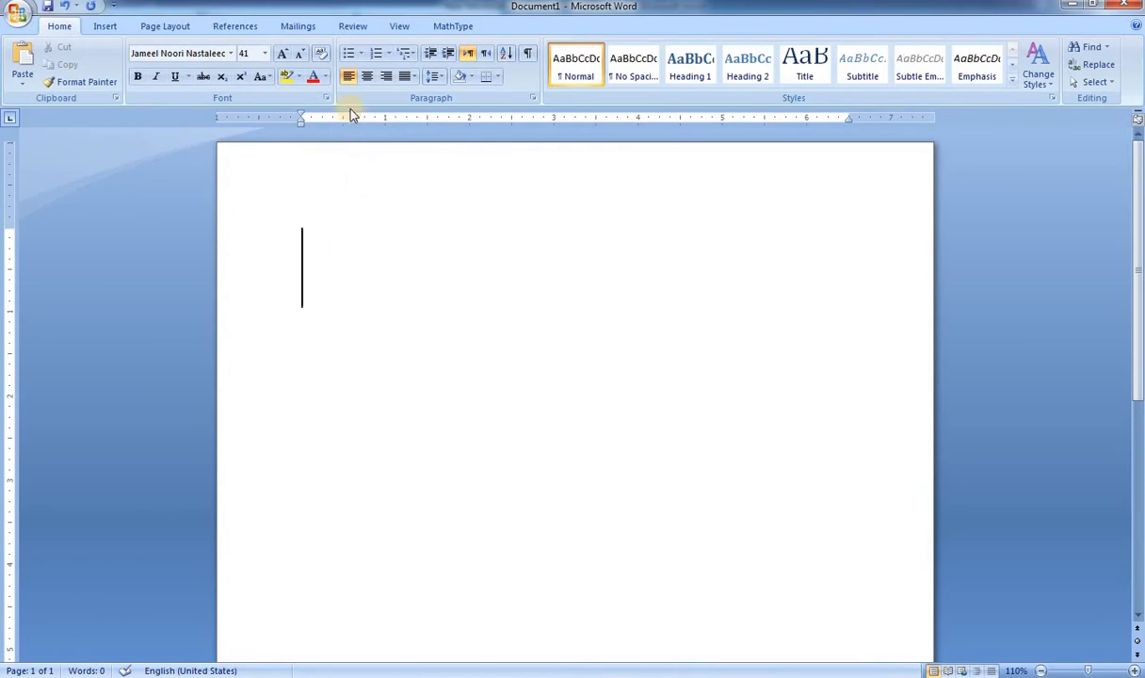
click(386, 76)
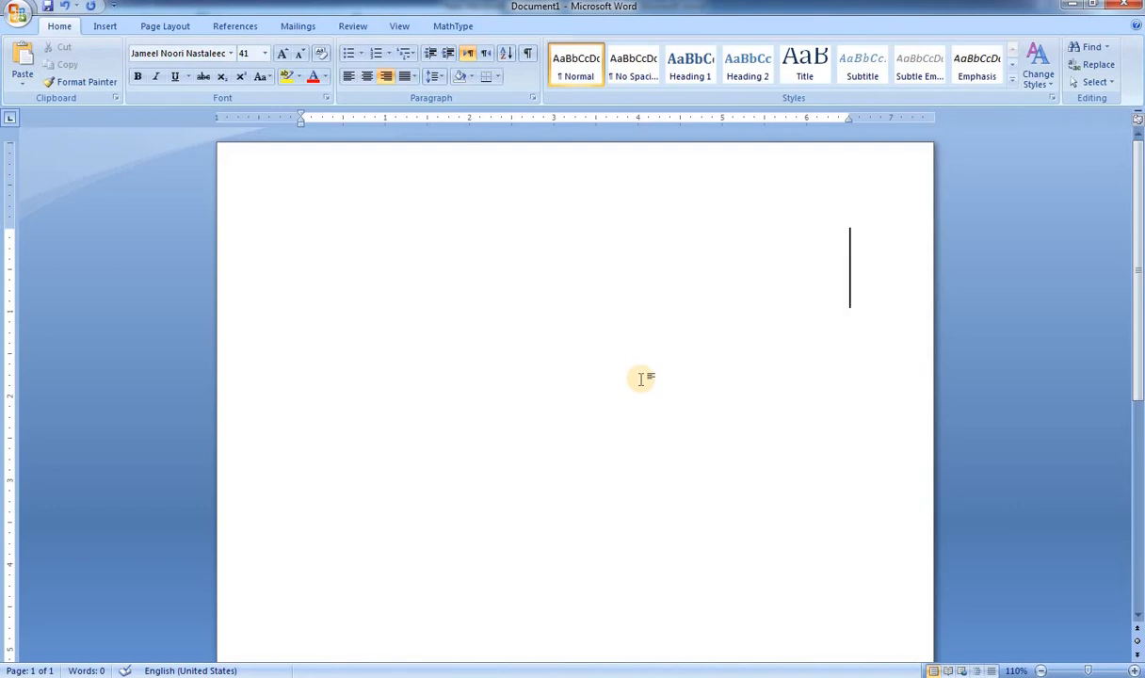
Step: Remove the English test letters "ds" and switch the keyboard language to Urdu (Islamic Republic of Pakistan)
text(ds)
key(BackSpace)
key(BackSpace)
click(951, 676)
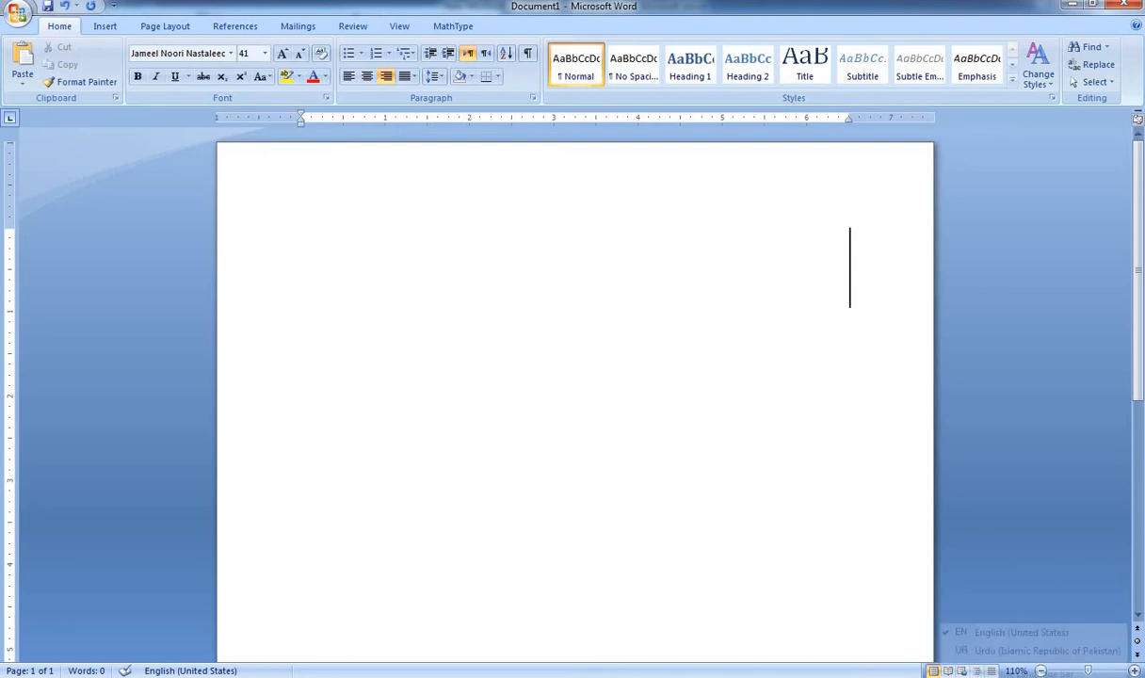
click(980, 651)
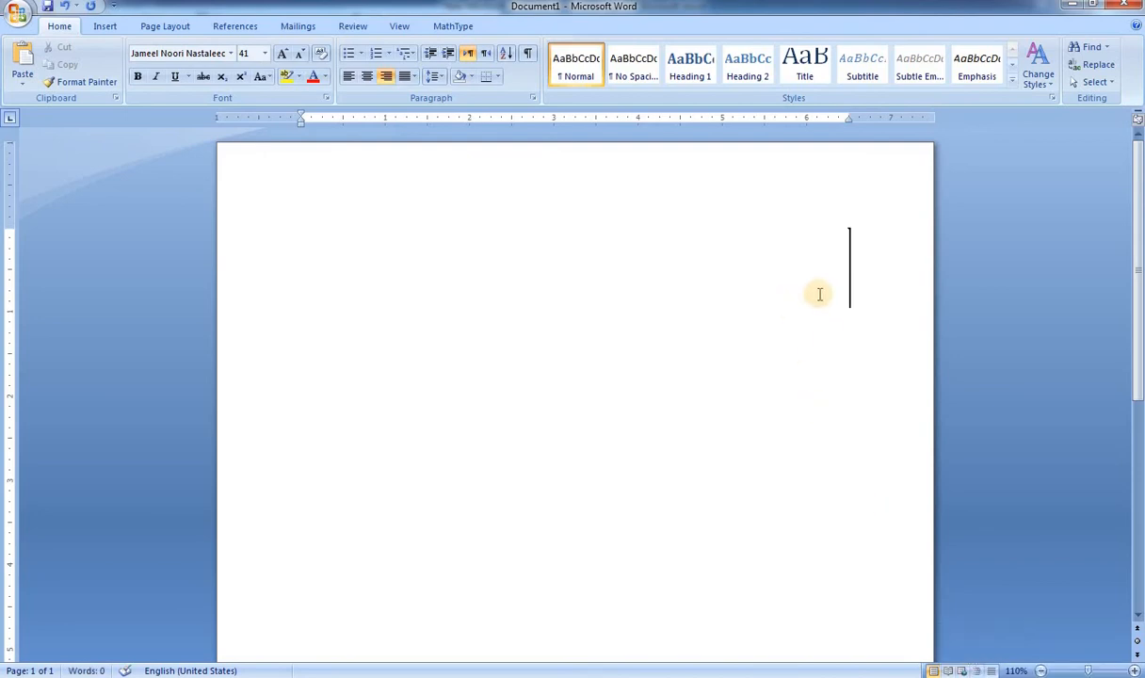
Step: Try writing "دوستو آپ" in the right-aligned paragraph and delete all of the text
text(دوست)
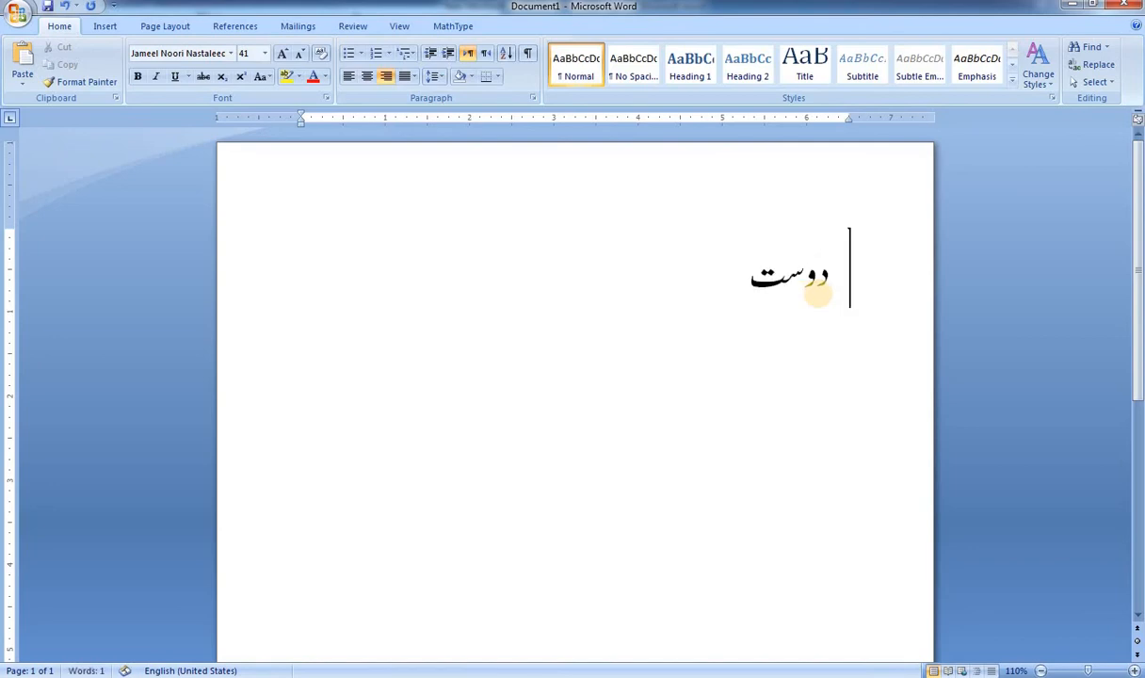
text(و)
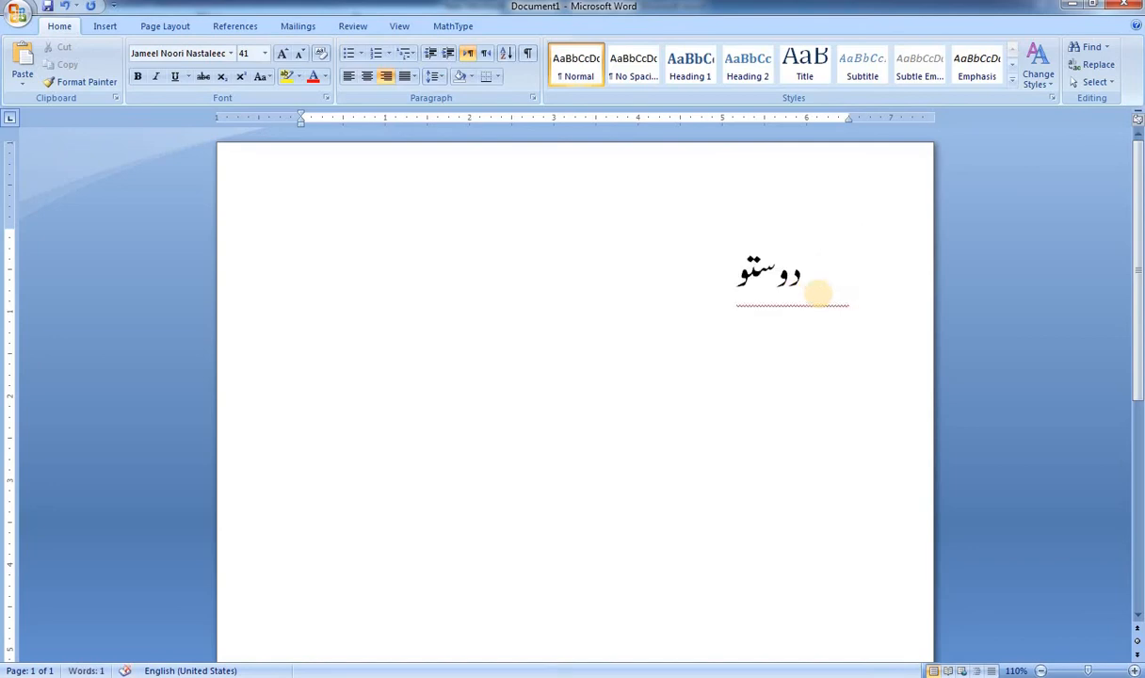
text( آ)
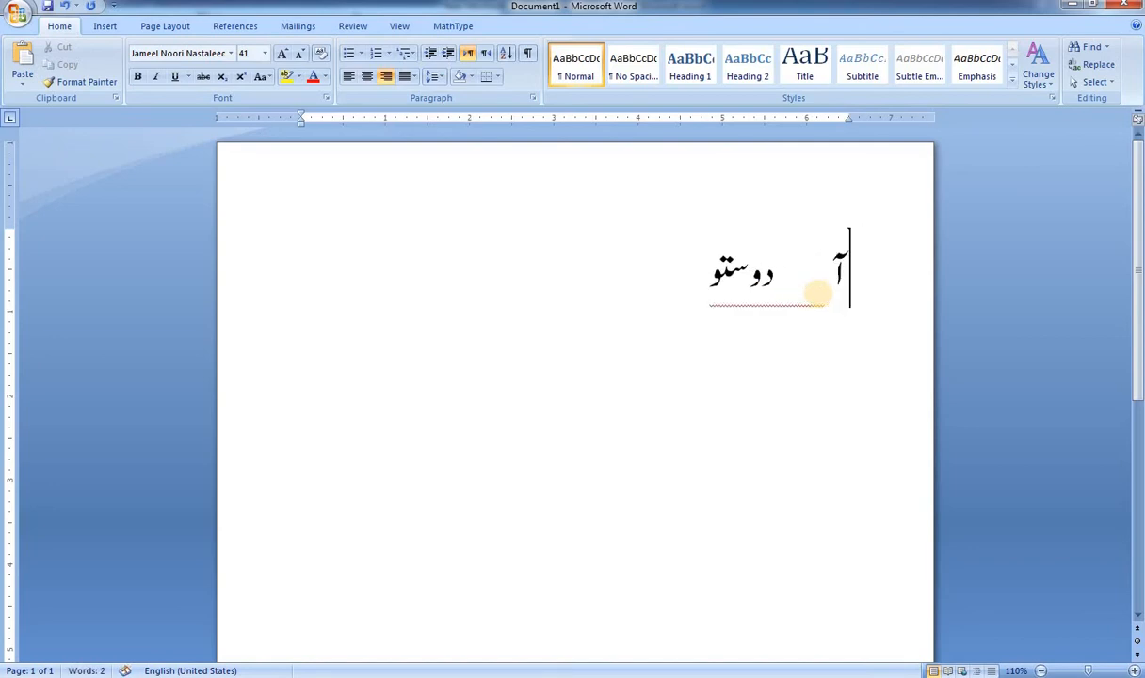
text(پ)
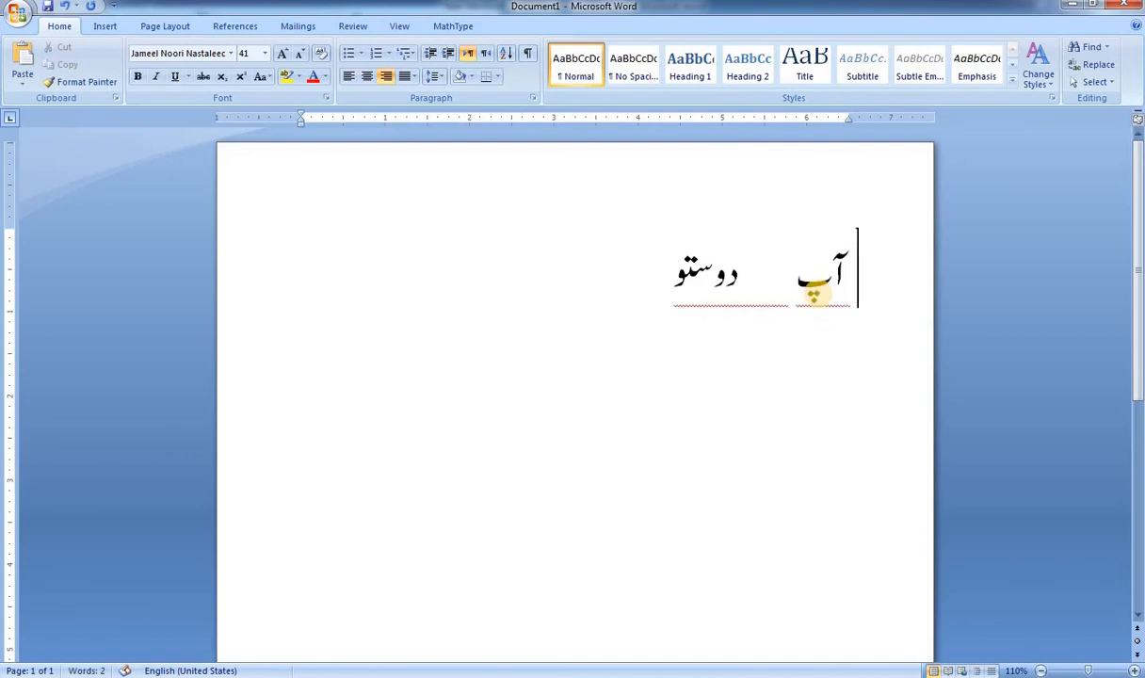
key(BackSpace)
key(BackSpace)
key(BackSpace)
key(BackSpace)
key(BackSpace)
key(BackSpace)
key(BackSpace)
key(BackSpace)
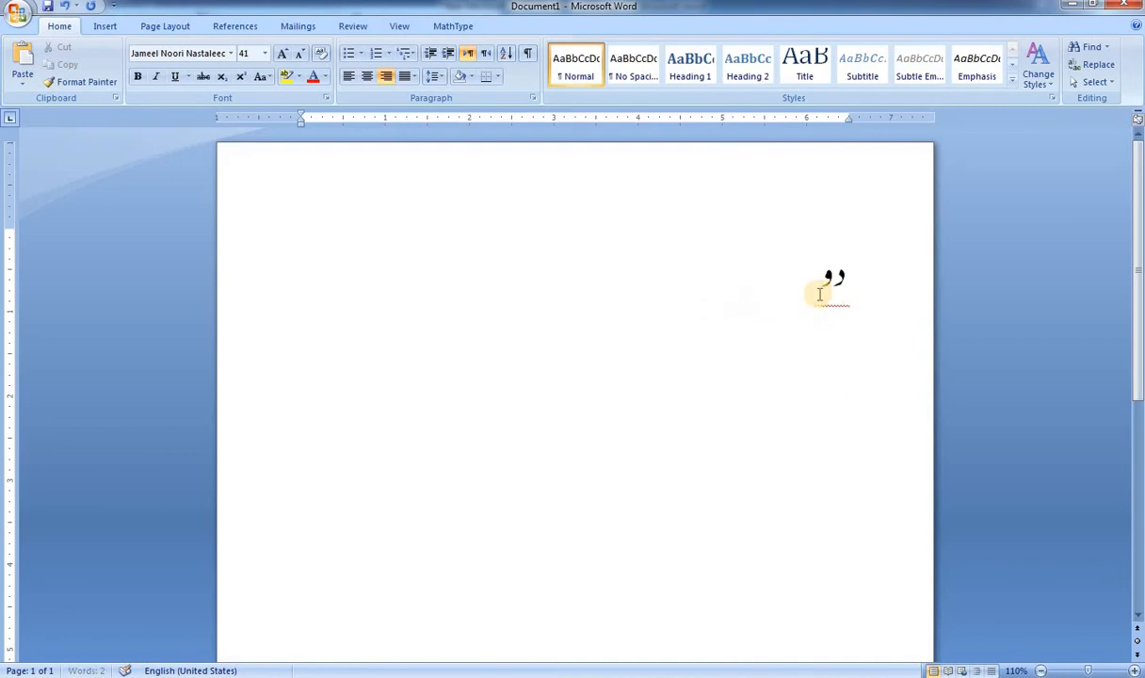
key(alt+shift)
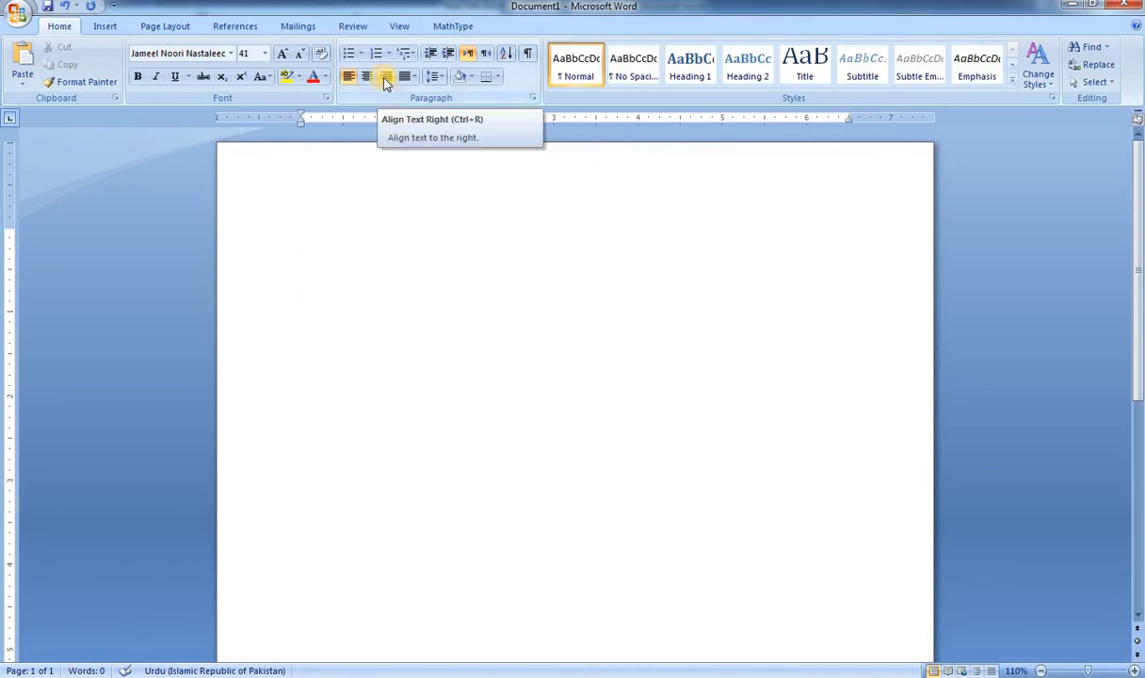
Step: Write "دوستو آپ دیکھ رہے ہیں" in Jameel Noori Nastaleeq on the empty first line
text(دو)
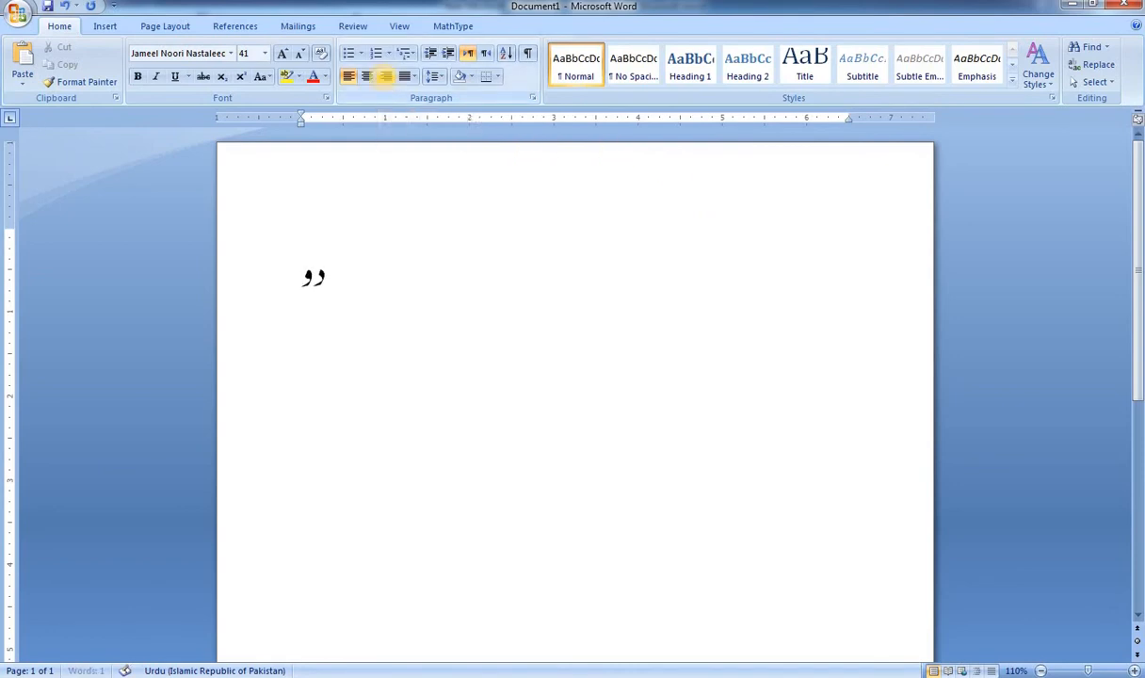
text(ستو آ)
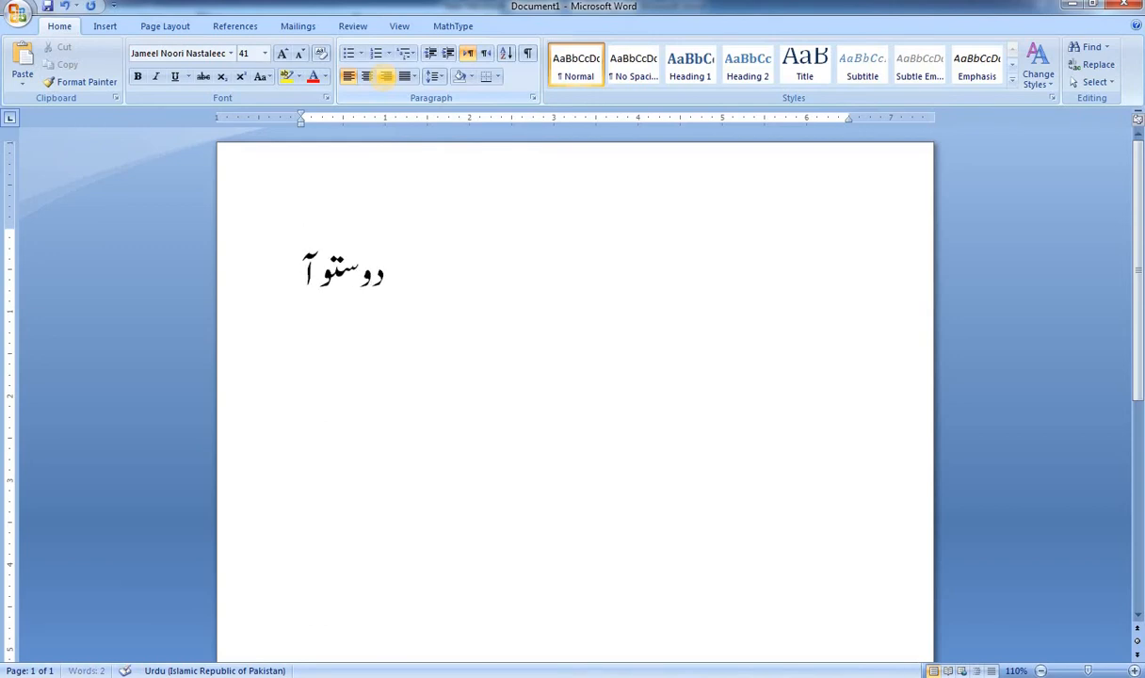
text(پ د)
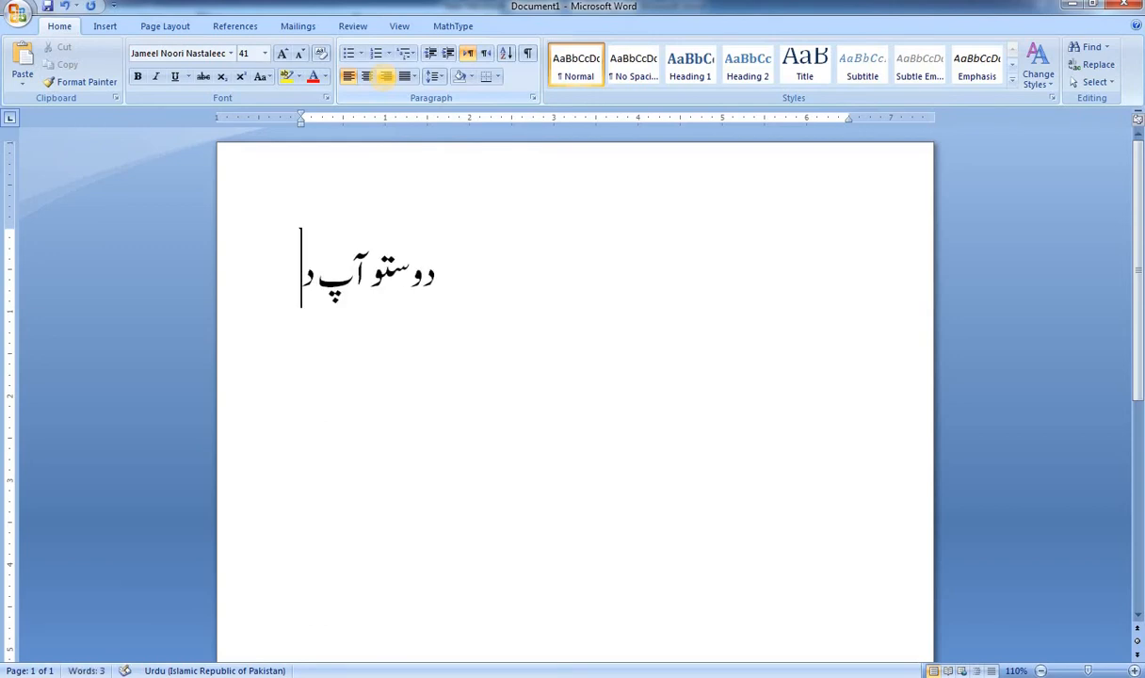
text(یک)
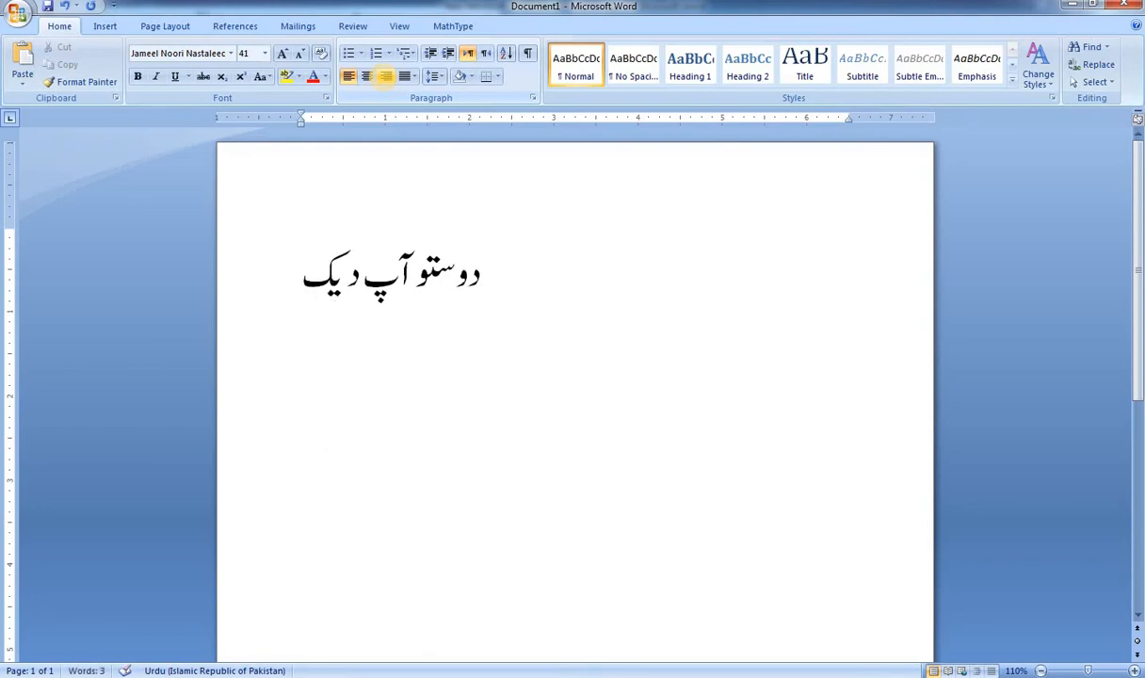
text(ھ ر)
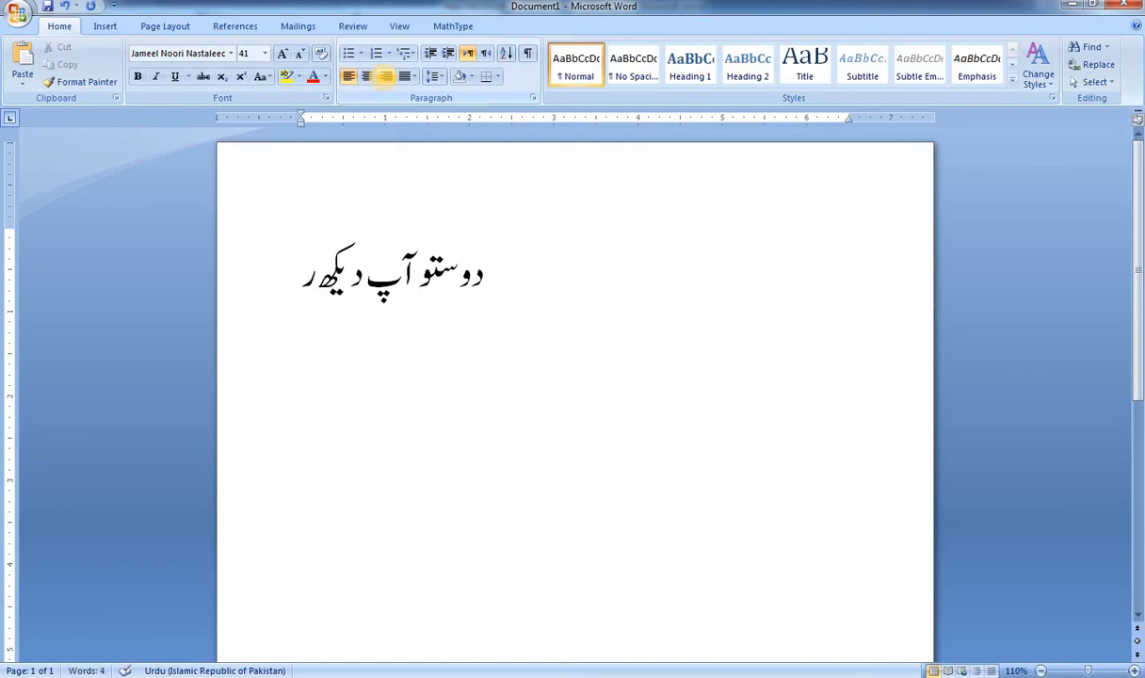
text(ہے)
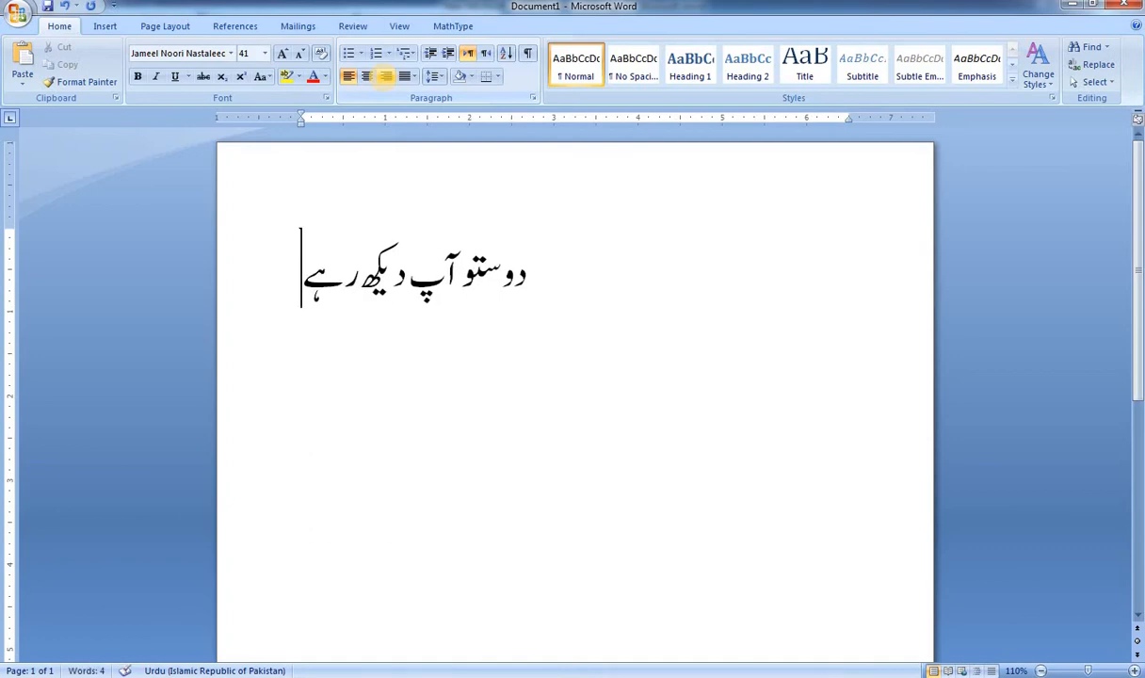
text( ہین)
key(BackSpace)
text(ں عال)
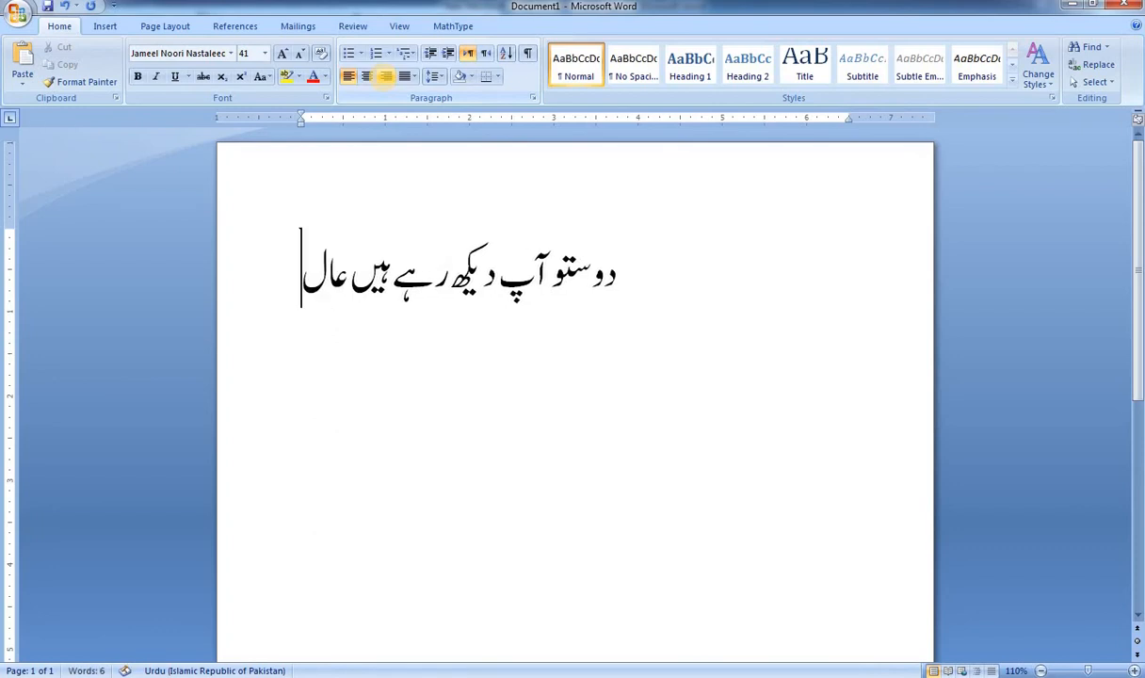
Step: Continue the Urdu sentence on the first line with "عامر اکیڈمی"
key(BackSpace)
text(مر اک)
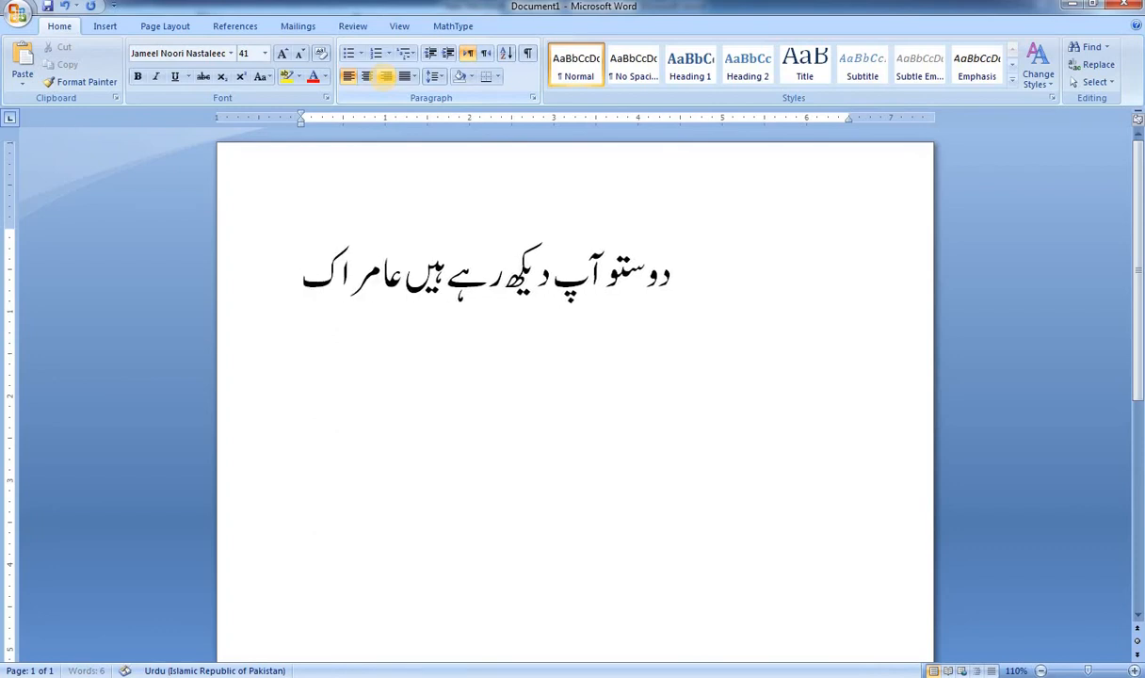
text(یڈمی)
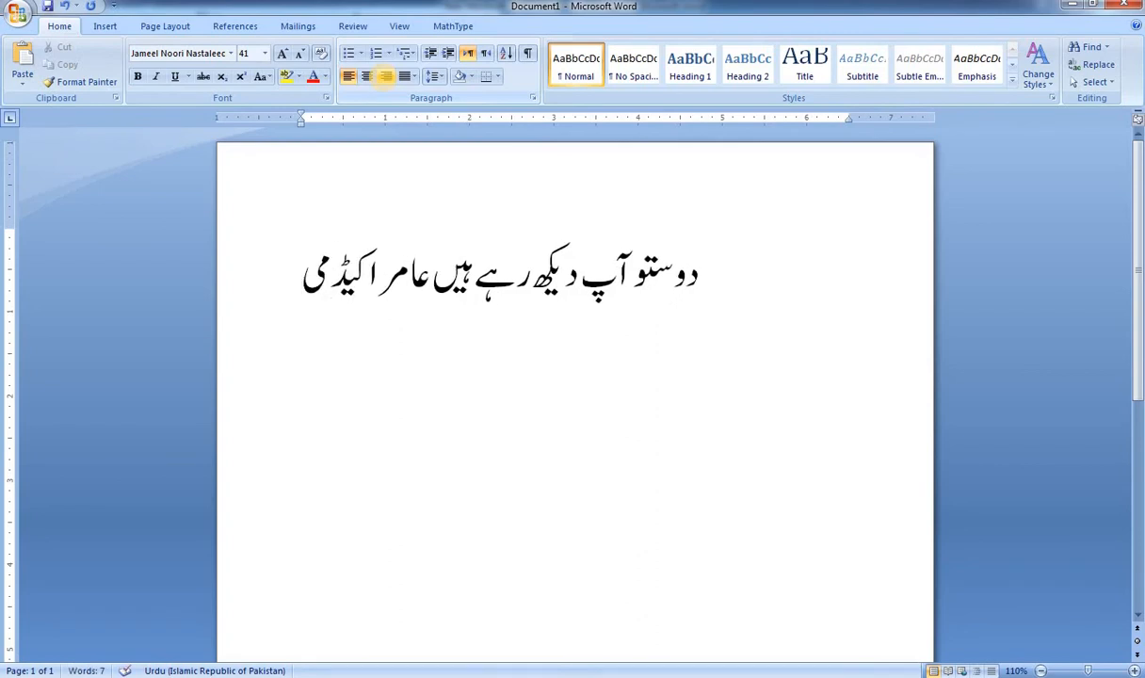
text( ک)
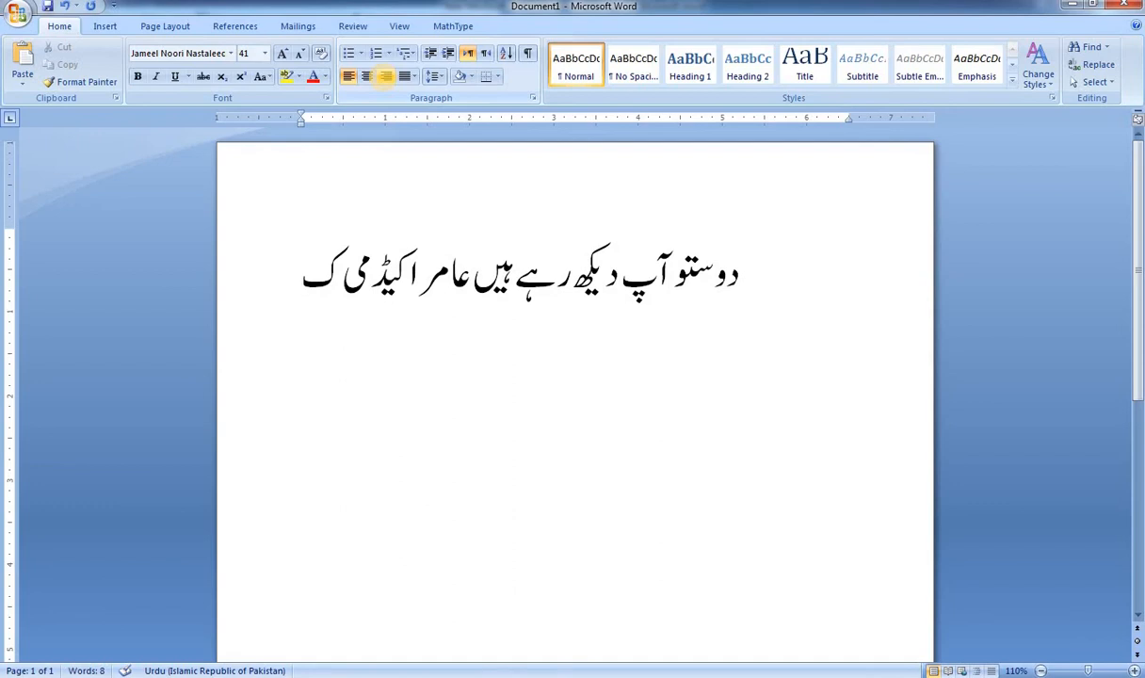
text(ے)
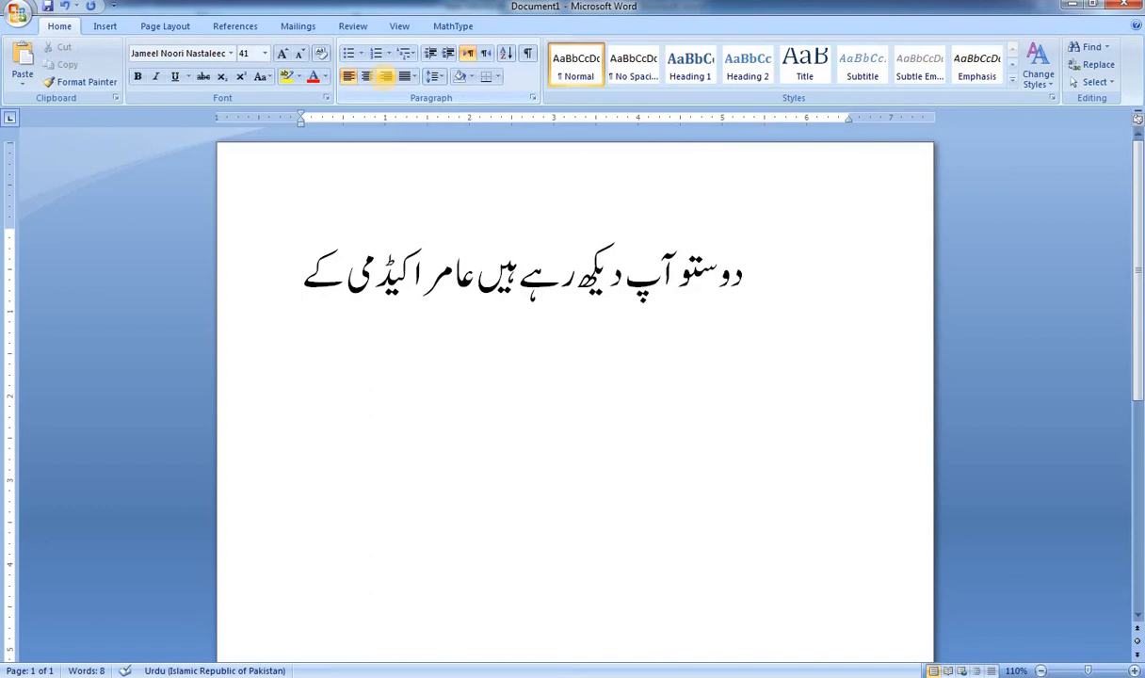
Step: Continue the Urdu sentence after "عامر اکیڈمی" with the words "کے تمام"
key(BackSpace)
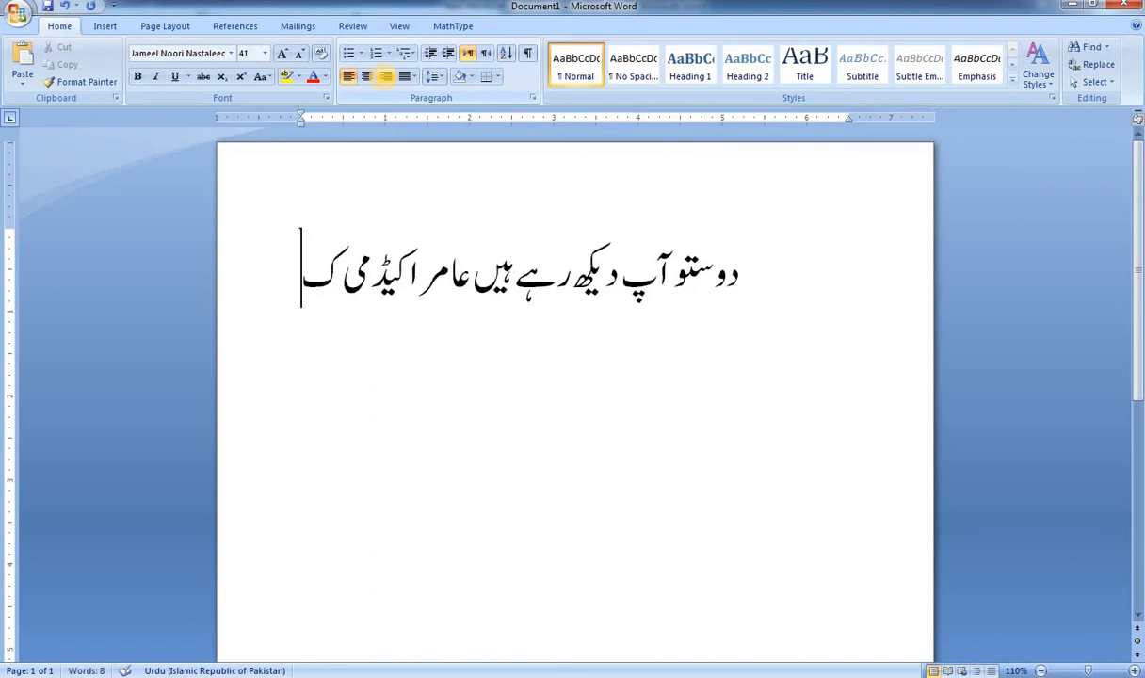
text(ے)
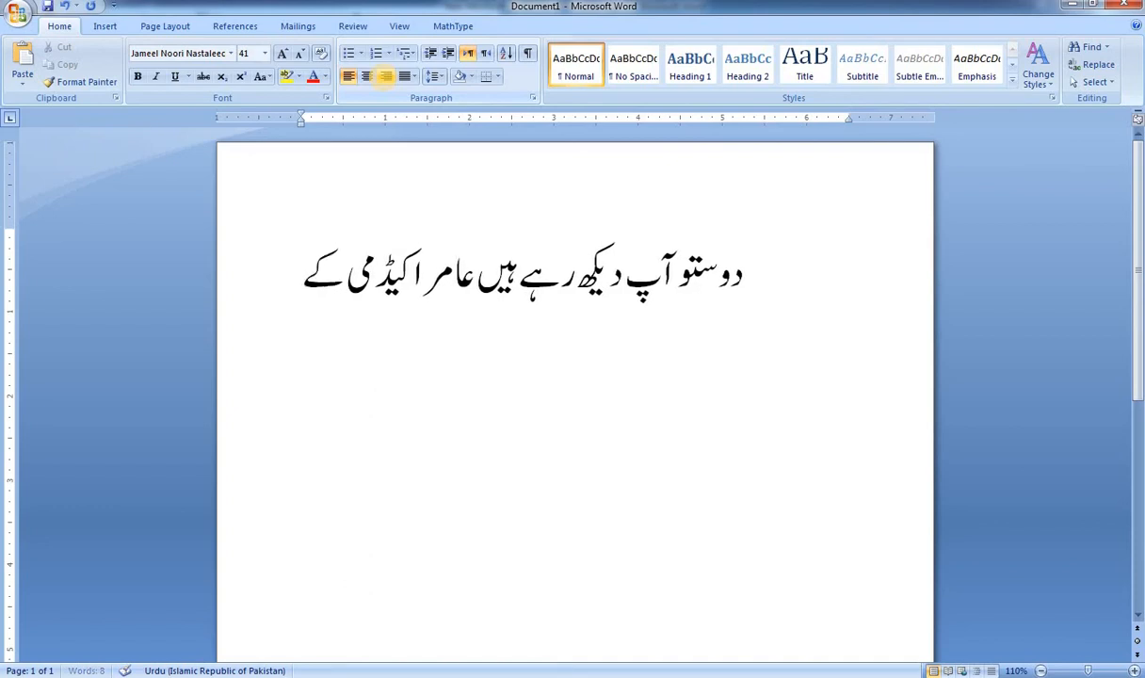
text( تمام)
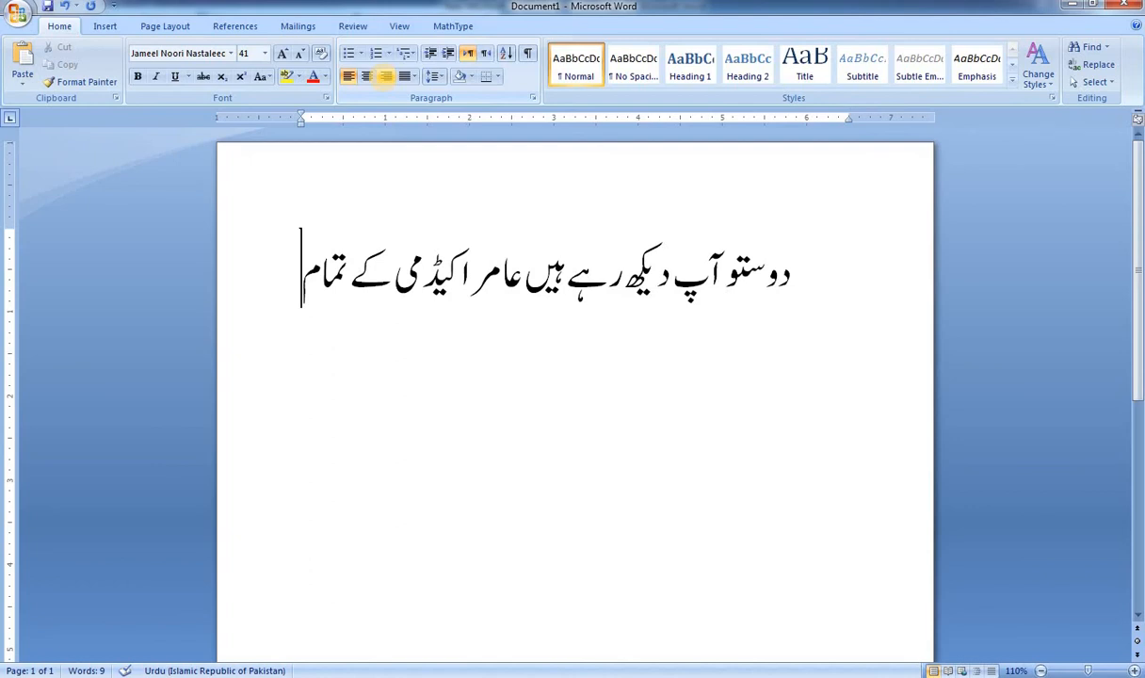
key(Return)
text(ﷺ)
key(BackSpace)
key(BackSpace)
Step: Continue the Urdu text after "تمام" with "ویڈیو اور میرا نام ہے" followed by the author's first name
text(و)
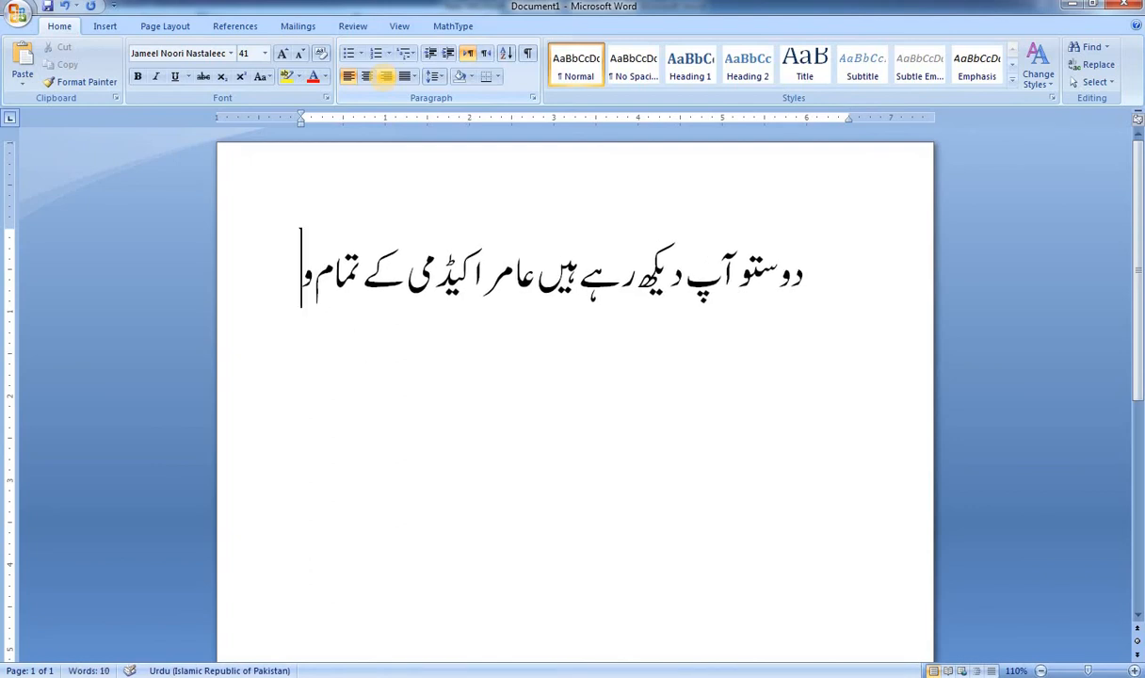
text(یڈ)
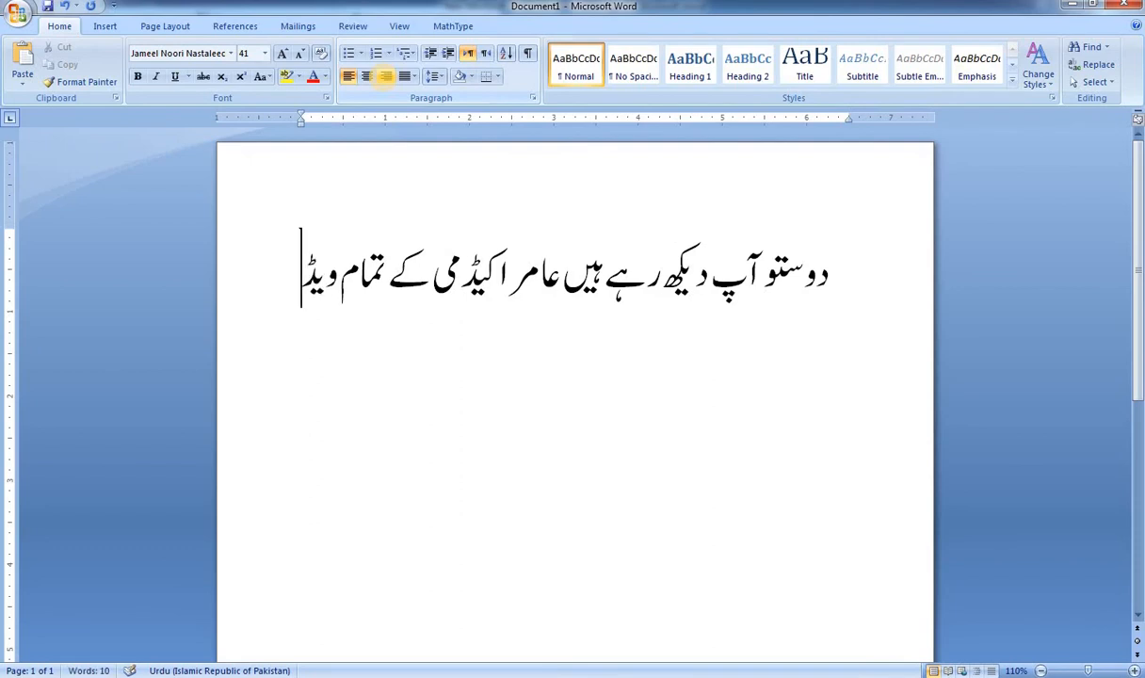
text(یو اور)
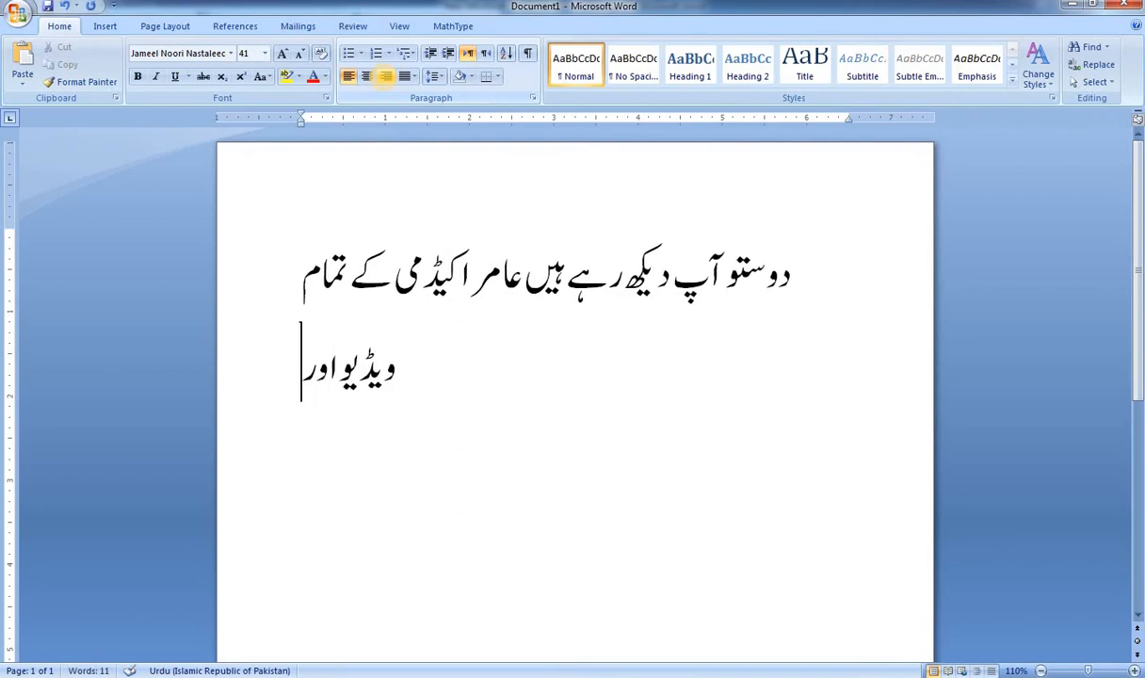
text( میرا)
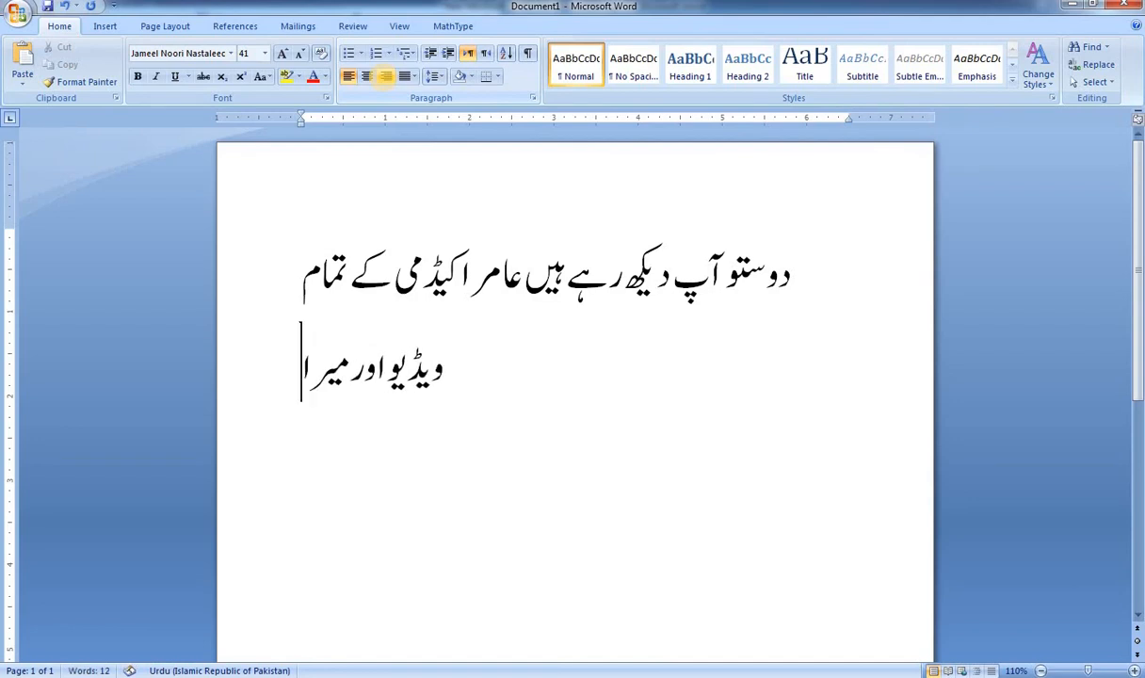
text( نام ہے)
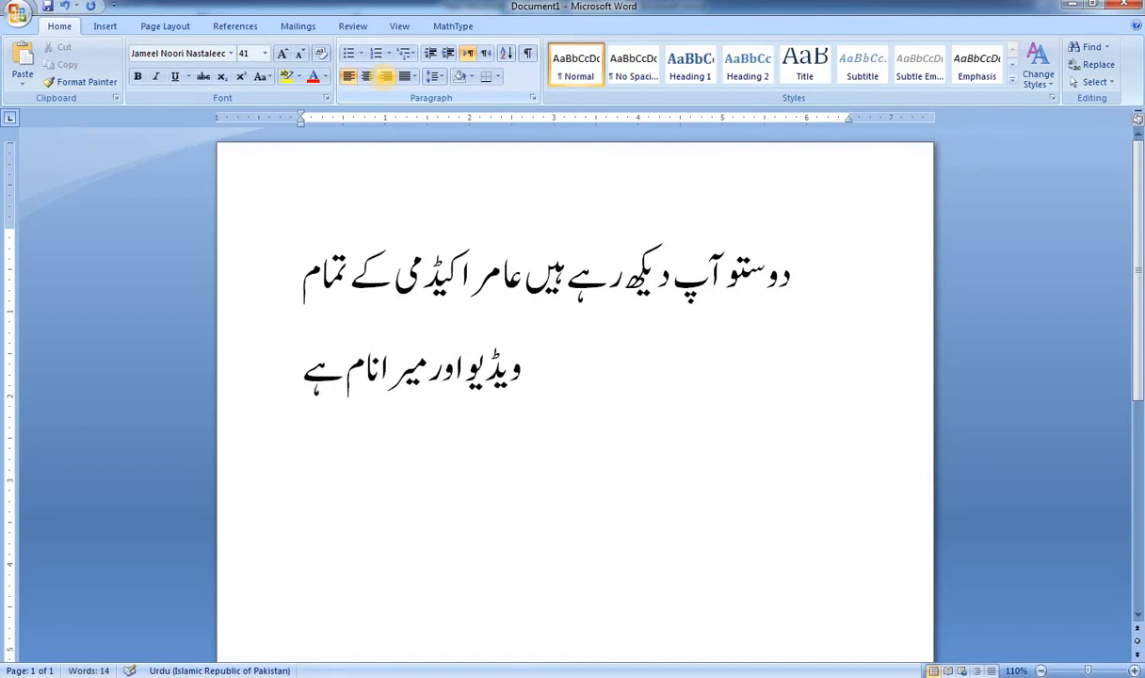
text( عام)
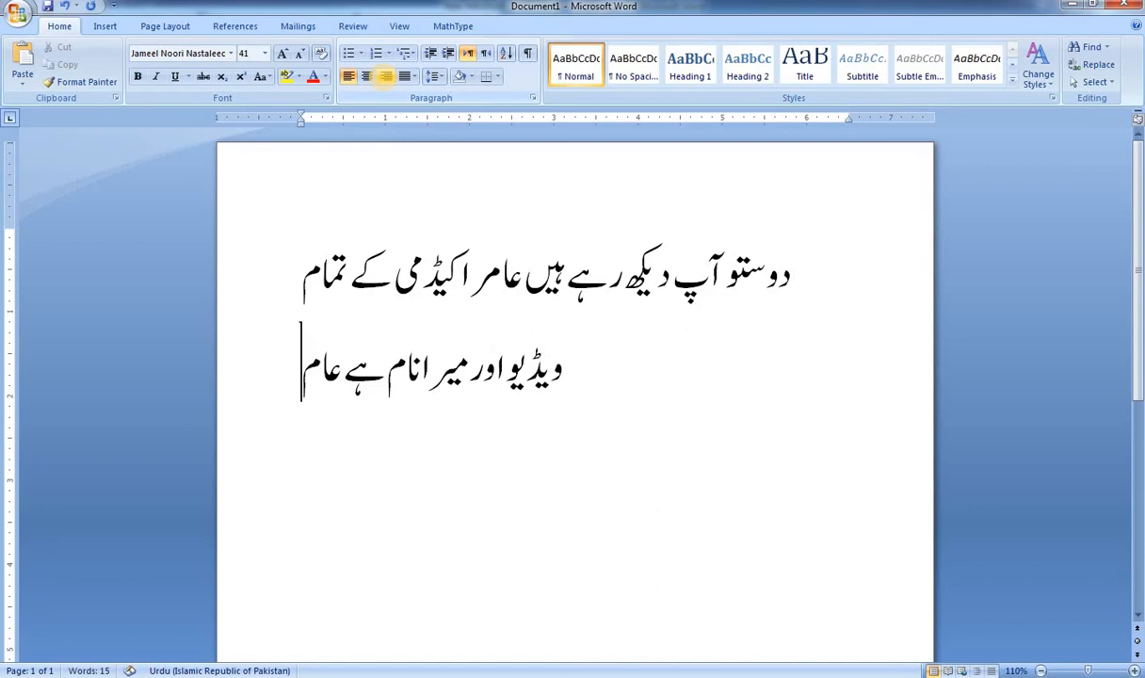
text(ر)
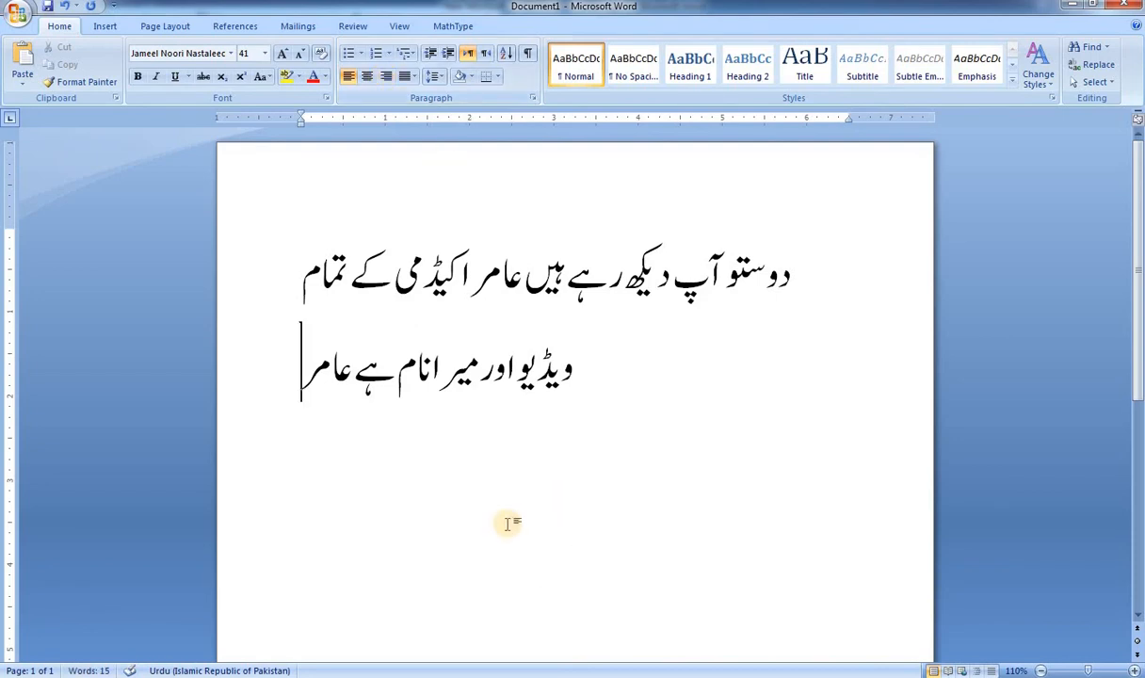
Step: Switch to the Opera browser and subscribe to the Amir Academy channel on YouTube
click(362, 677)
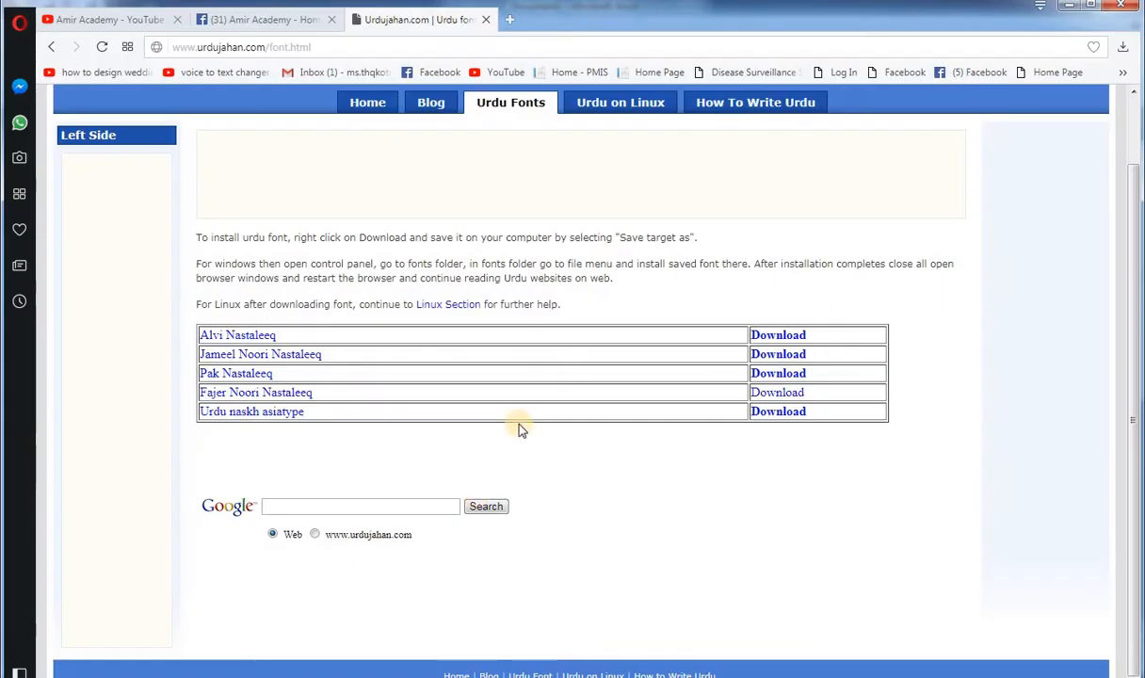
click(102, 19)
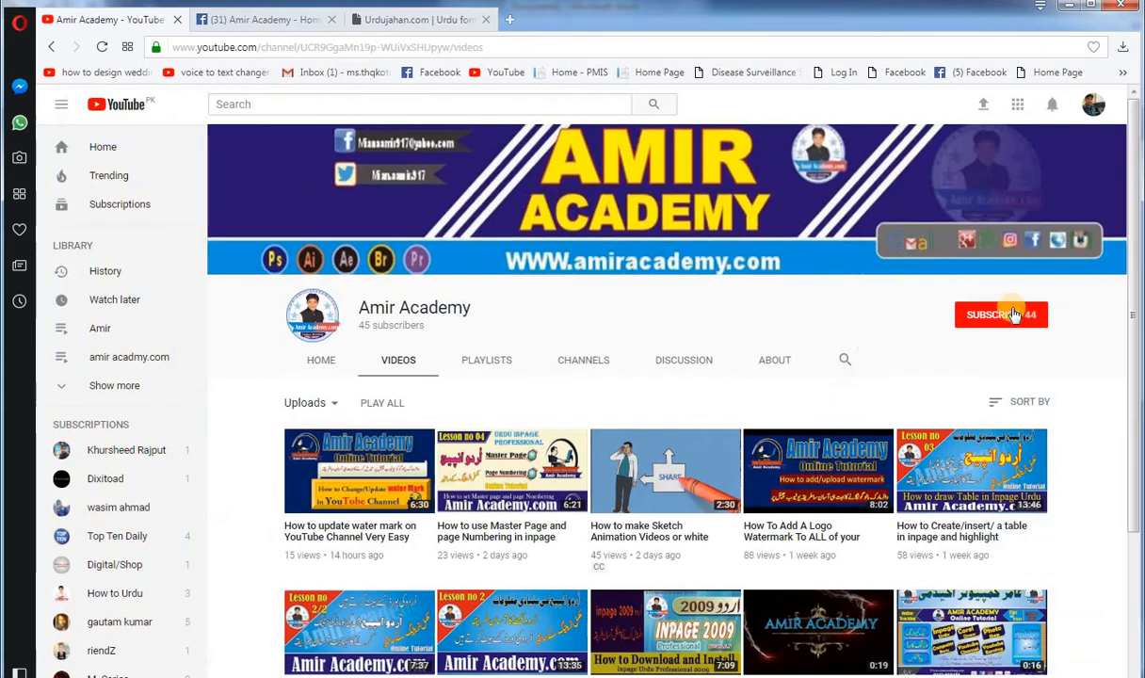
click(1002, 316)
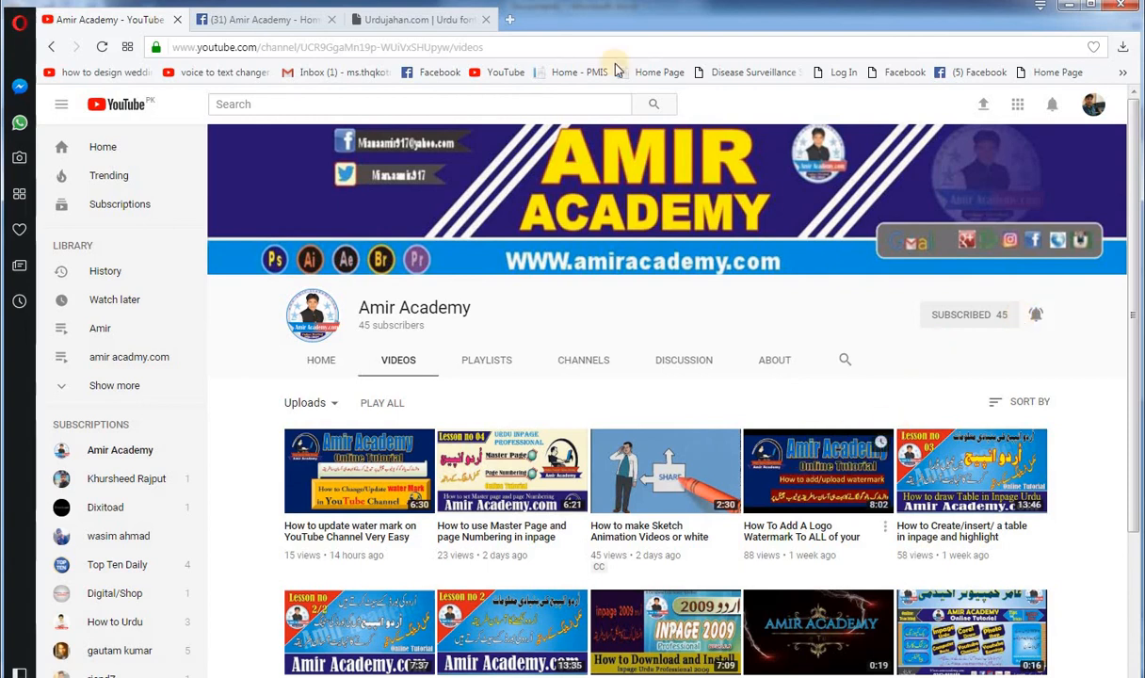
Step: Look through the Amir Academy Facebook page, including its videos, photos and posts
click(253, 20)
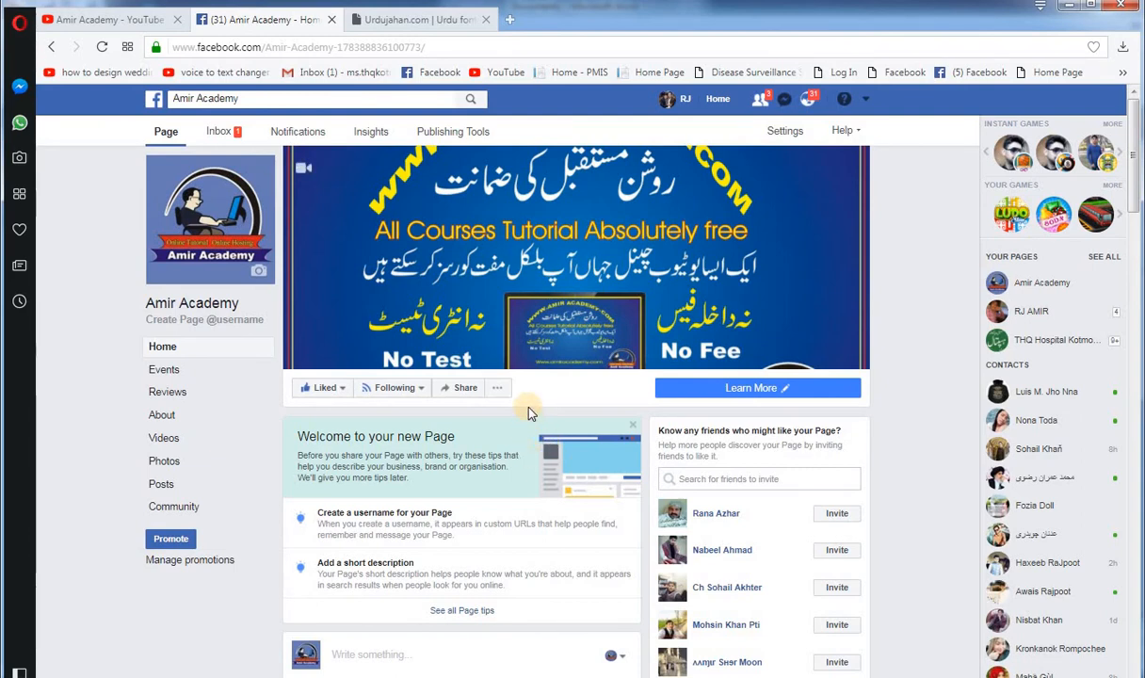
scroll(480, 331, down, 10)
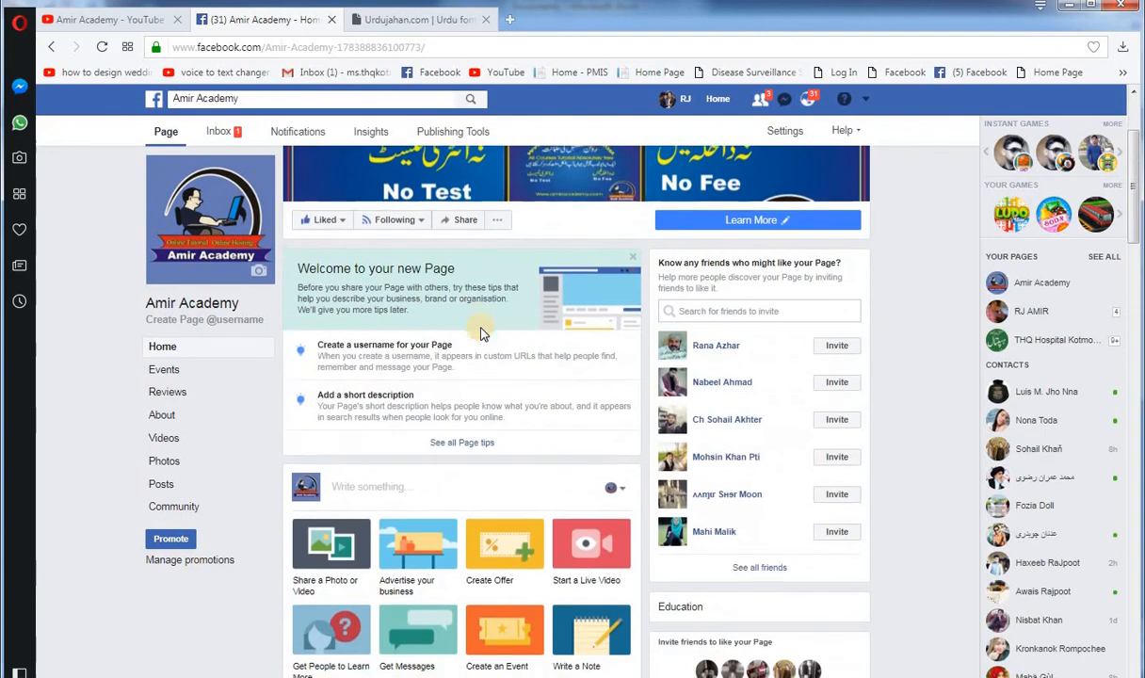
scroll(481, 331, down, 7)
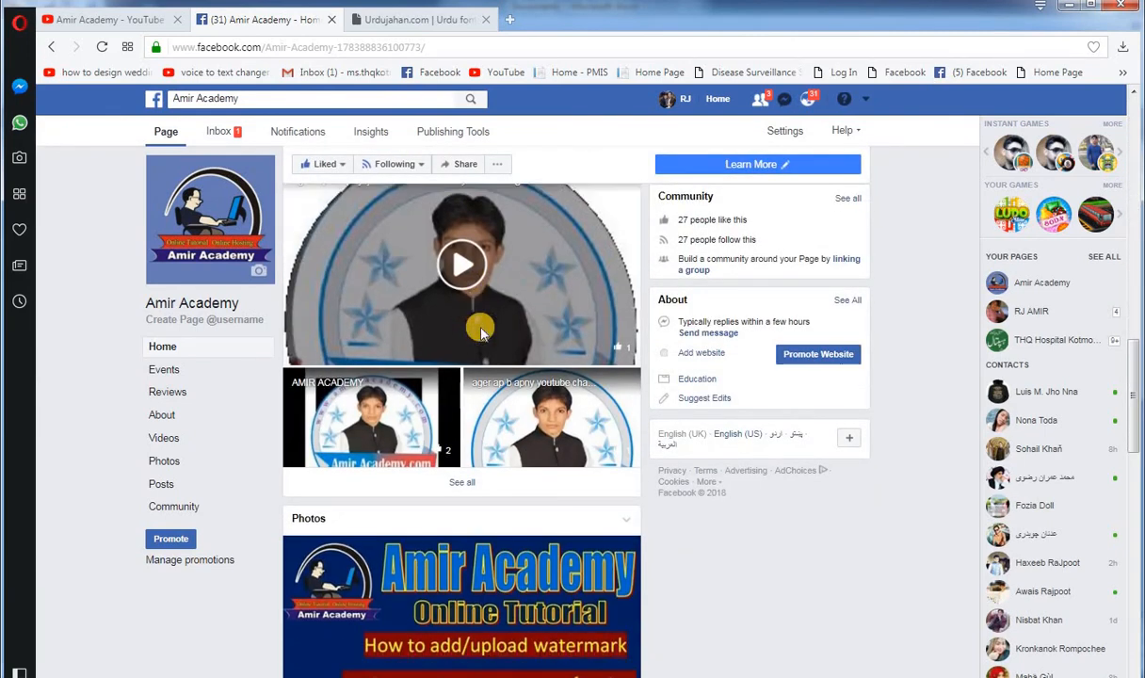
scroll(482, 334, down, 3)
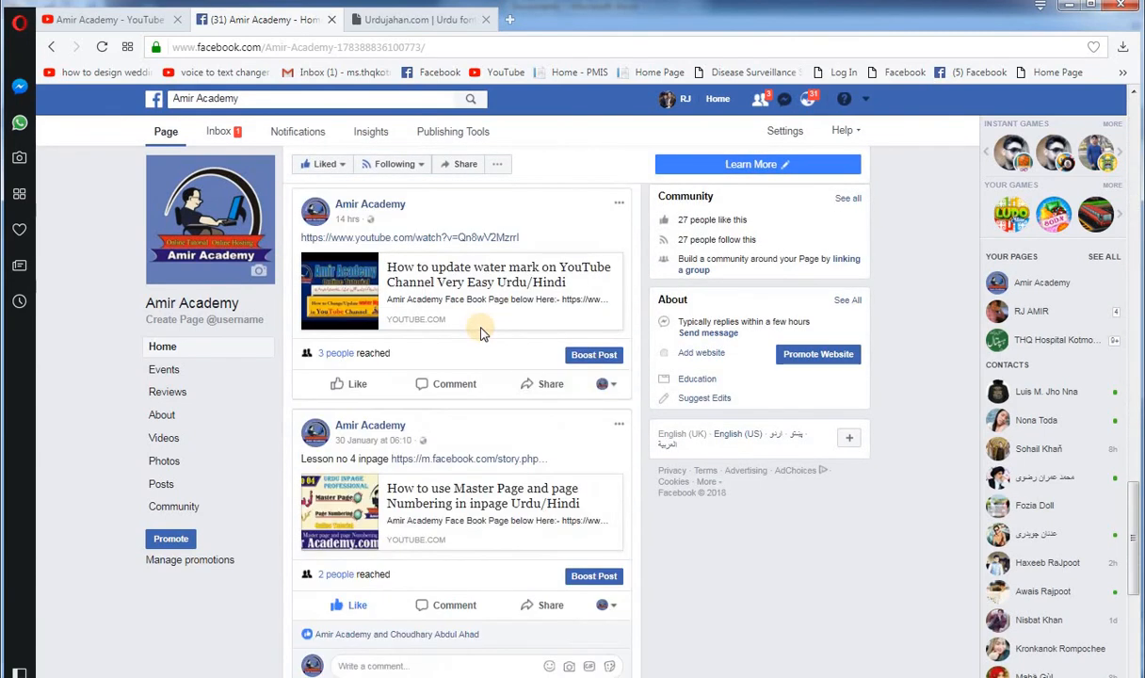
scroll(482, 334, up, 6)
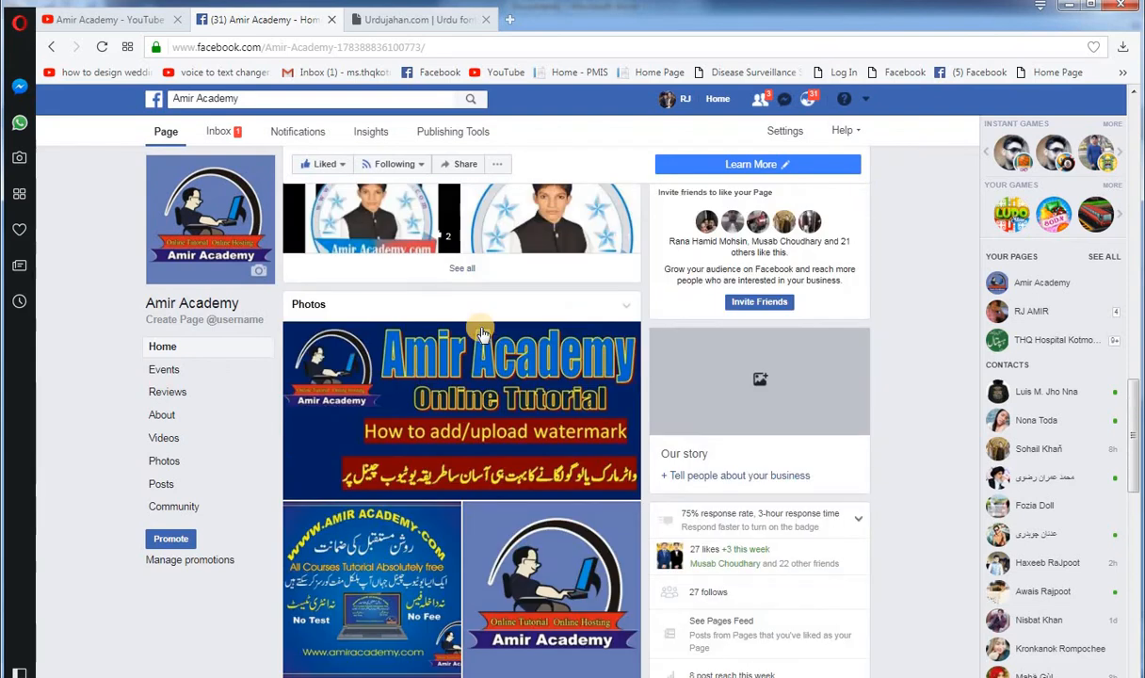
scroll(482, 334, up, 8)
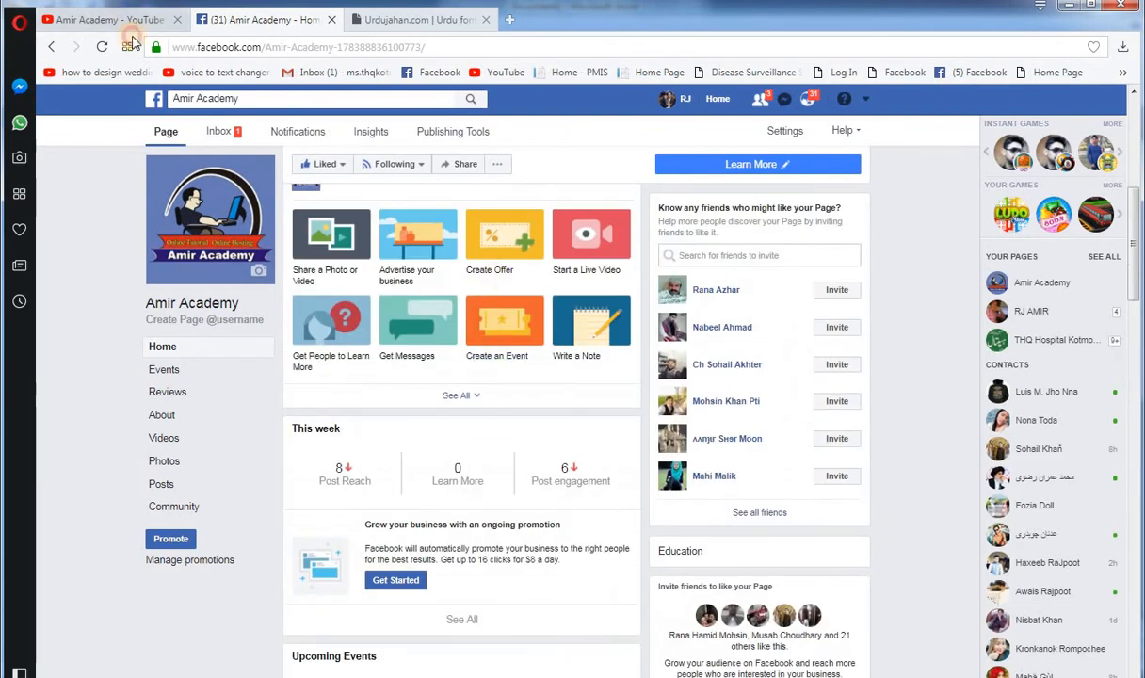
Step: Revisit the Amir Academy YouTube channel and switch back to the Urdu document in Microsoft Word
click(123, 20)
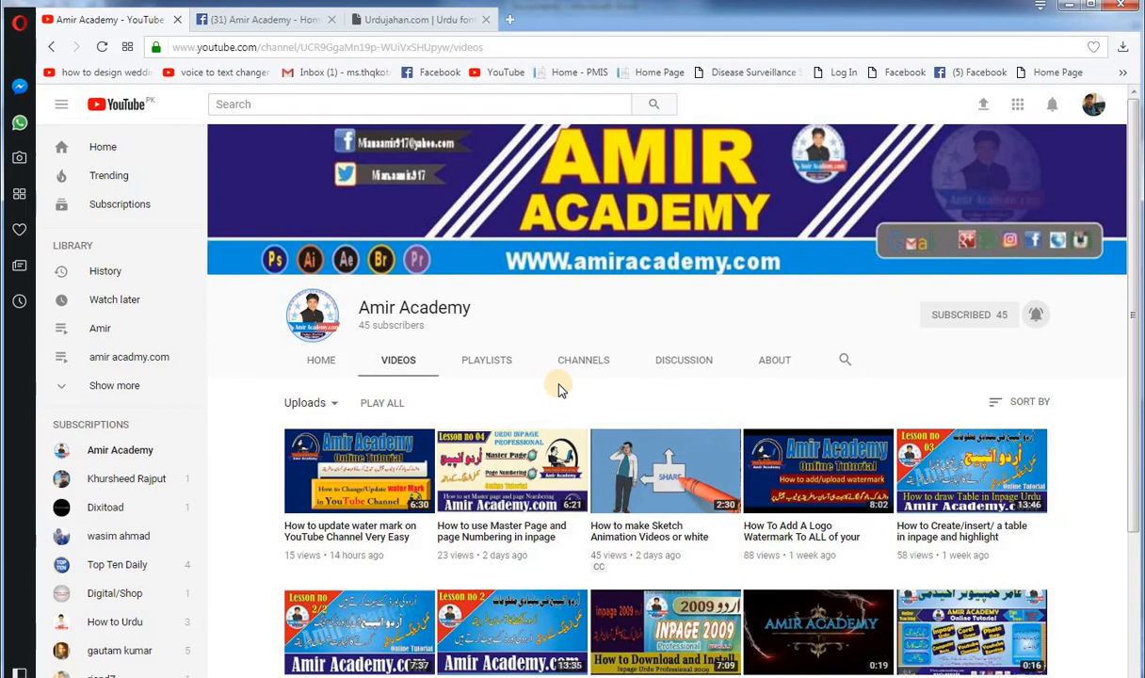
mouse_move(480, 676)
click(560, 627)
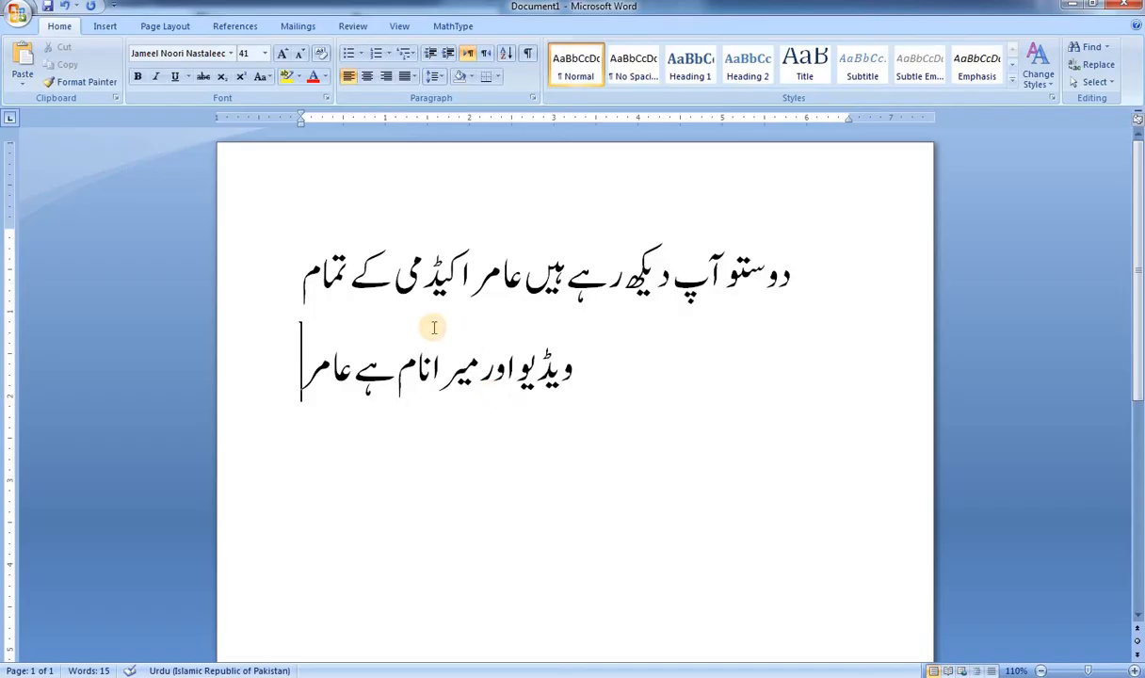